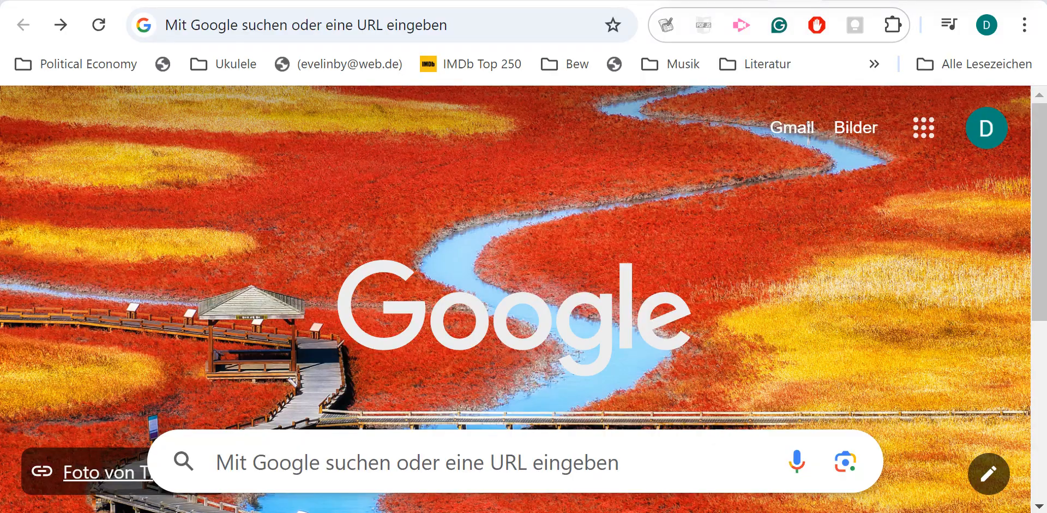
Switch to Google Drive and show the contents of Meine Ablage.
left_click(922, 131)
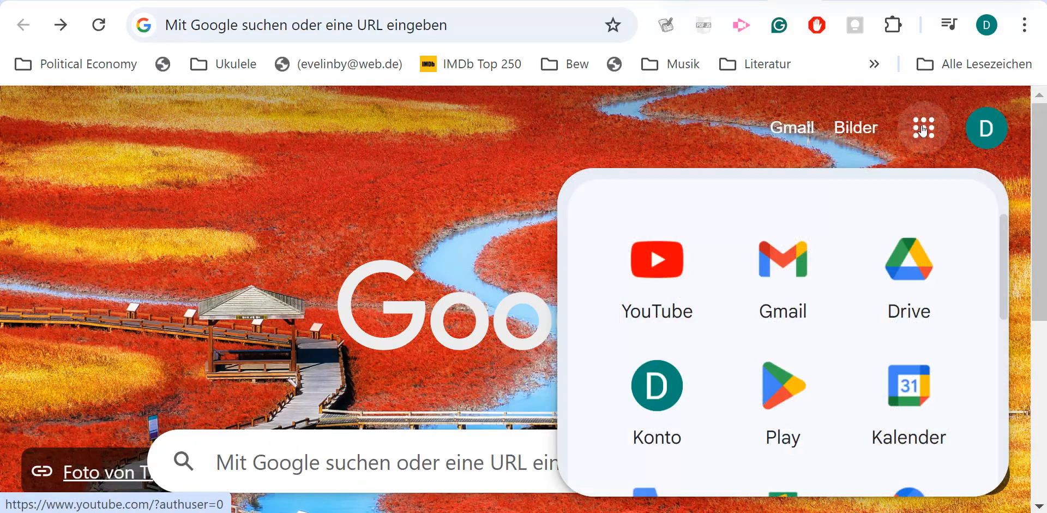
left_click(920, 268)
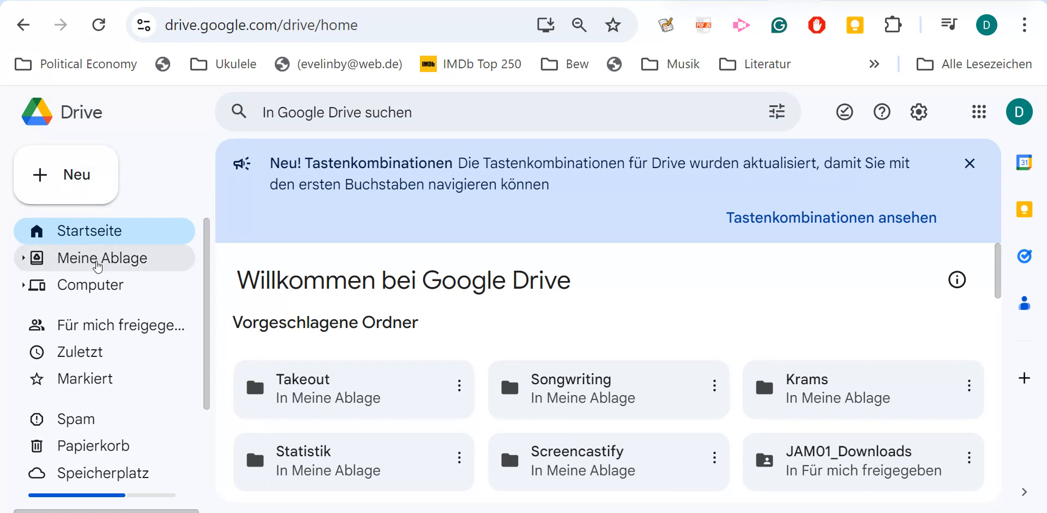
left_click(97, 263)
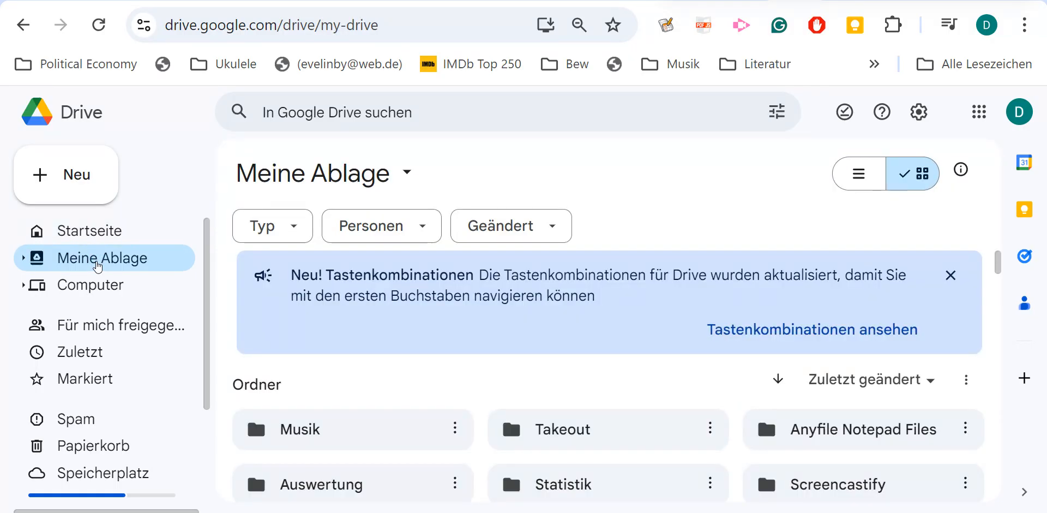
Find the spreadsheet Unbenannte Tabelle among the files in Meine Ablage and open it.
scroll(383, 336, "down", 2)
scroll(383, 336, "up", 2)
scroll(383, 336, "down", 4)
scroll(383, 336, "up", 1)
scroll(383, 336, "down", 1)
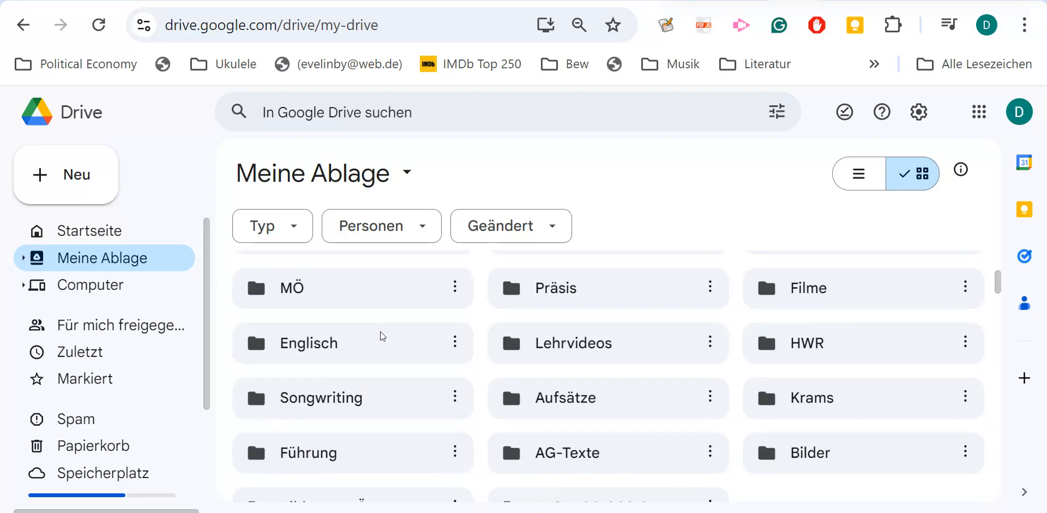
scroll(383, 336, "down", 3)
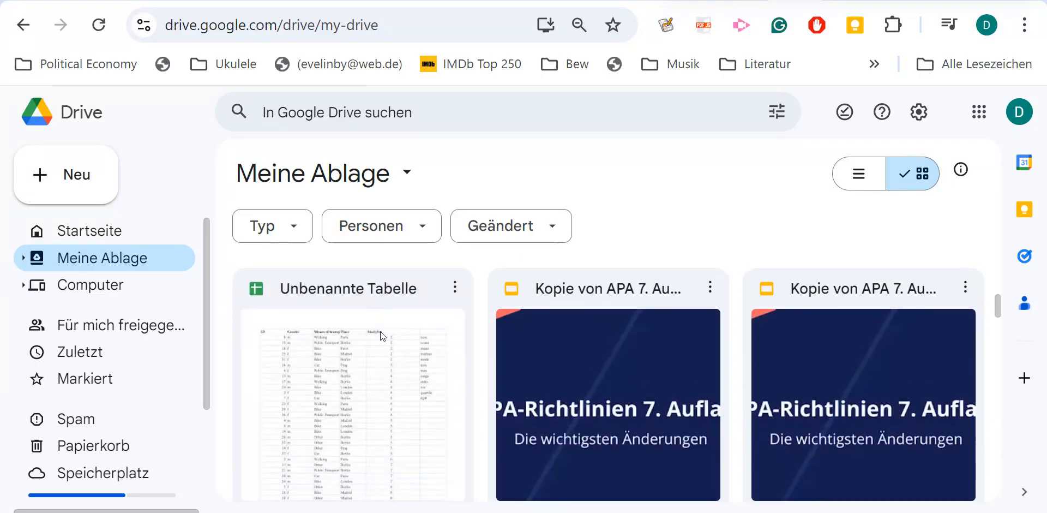
double_click(332, 374)
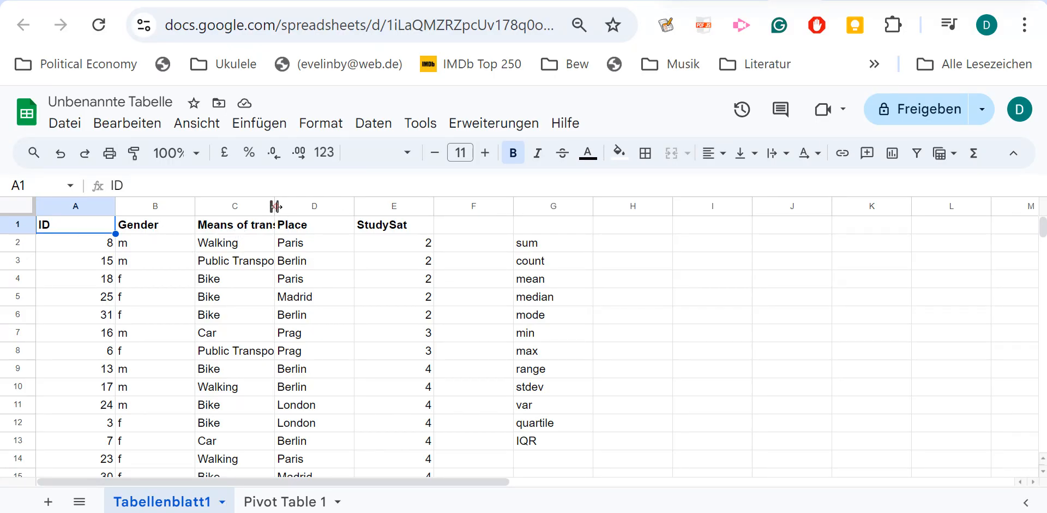
Widen the Means of transportation column and copy the whole data range A1:E38.
left_click_drag(275, 206, 305, 206)
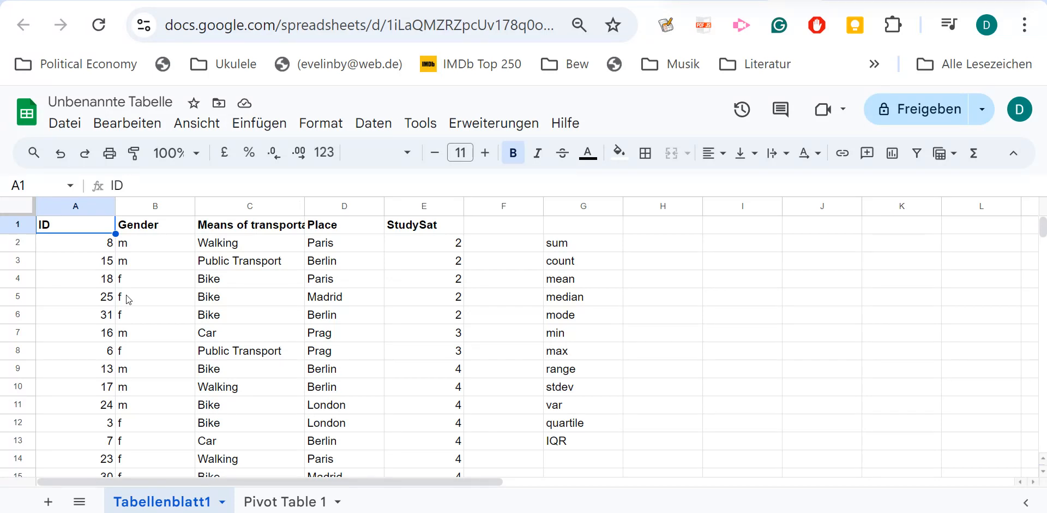
key("ctrl+a")
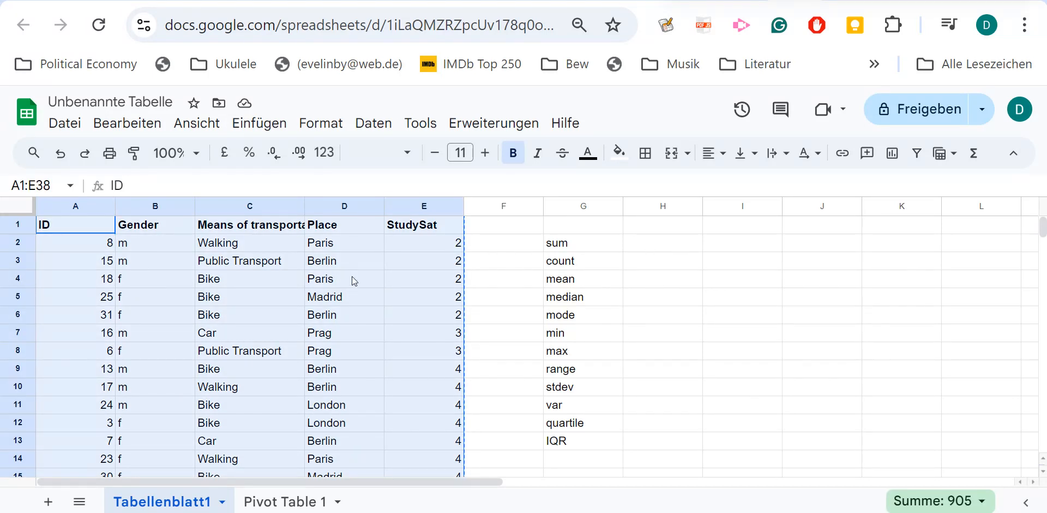
Create a new blank Google spreadsheet from Drive, paste the copied data at A1, and dismiss the table suggestions.
left_click(761, 2)
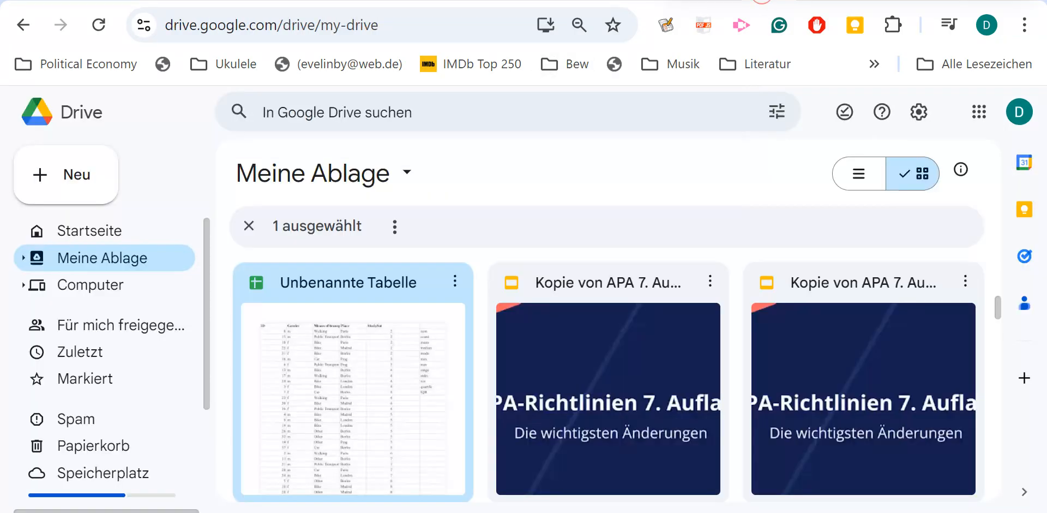
left_click(73, 176)
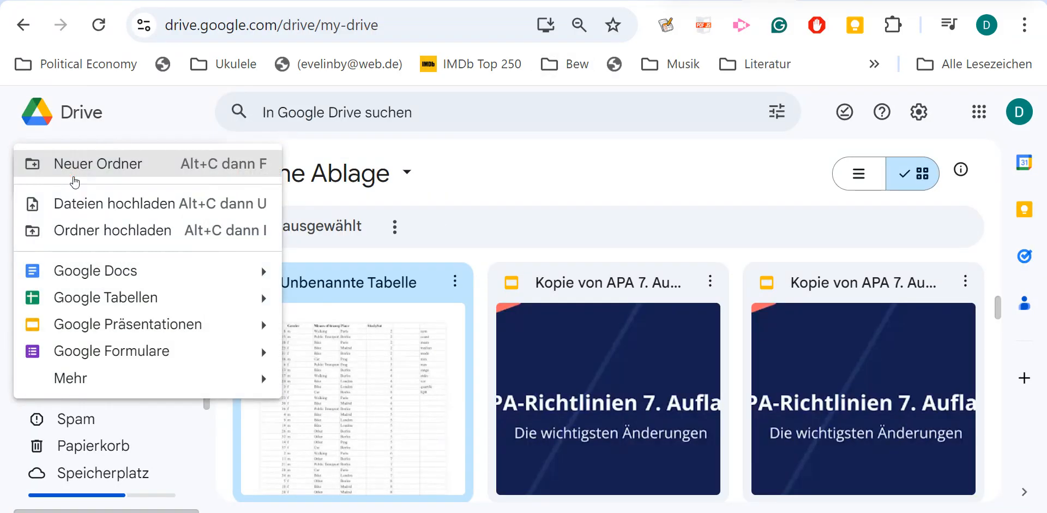
left_click(76, 301)
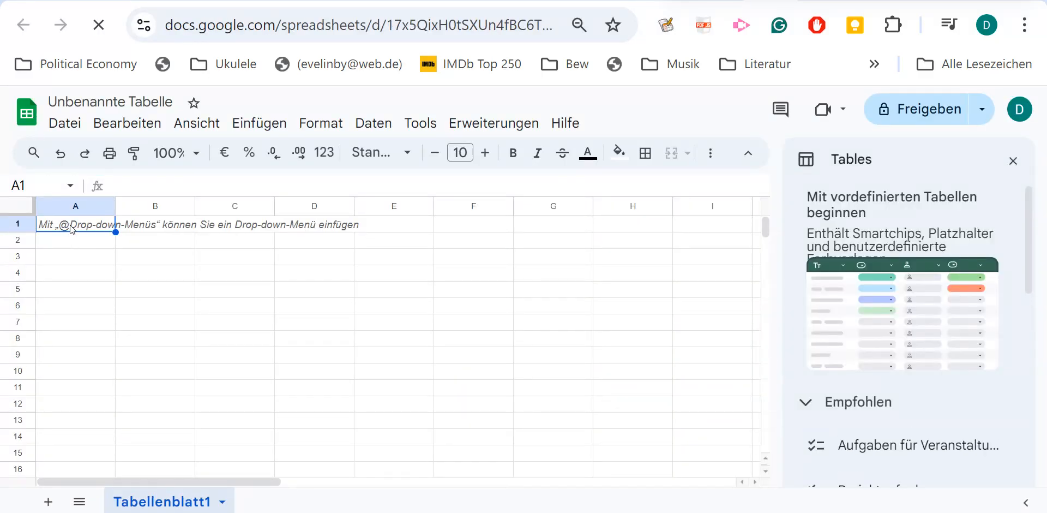
key("ctrl+v")
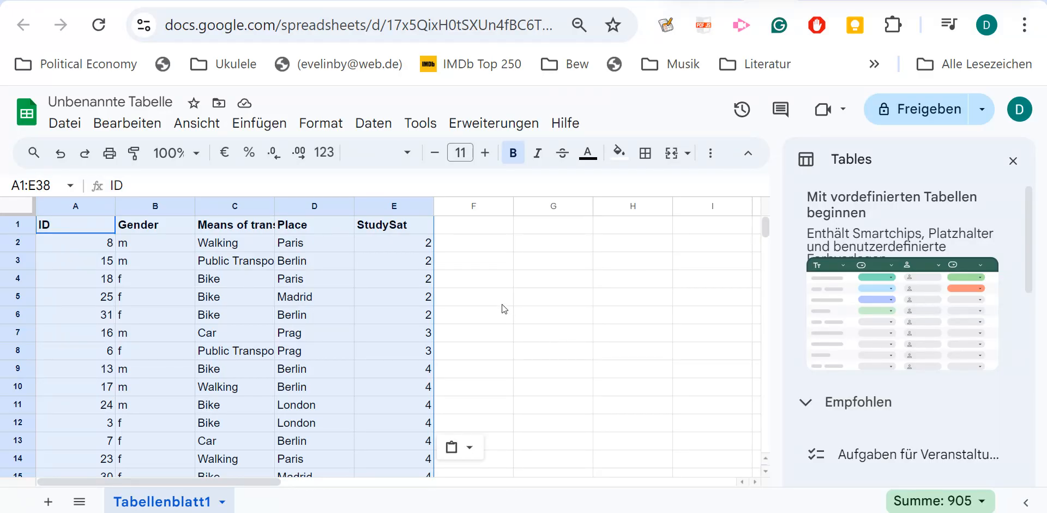
left_click(542, 308)
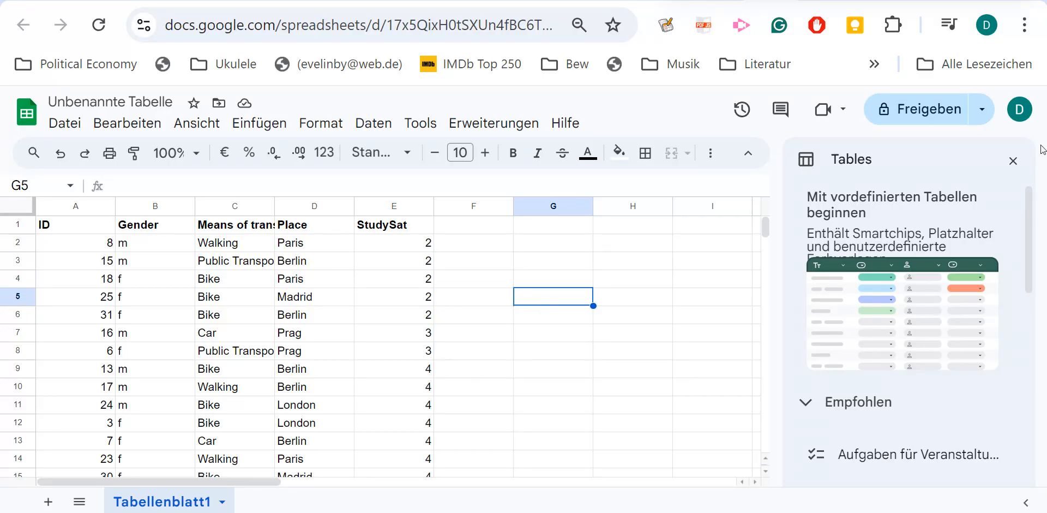
left_click(1014, 160)
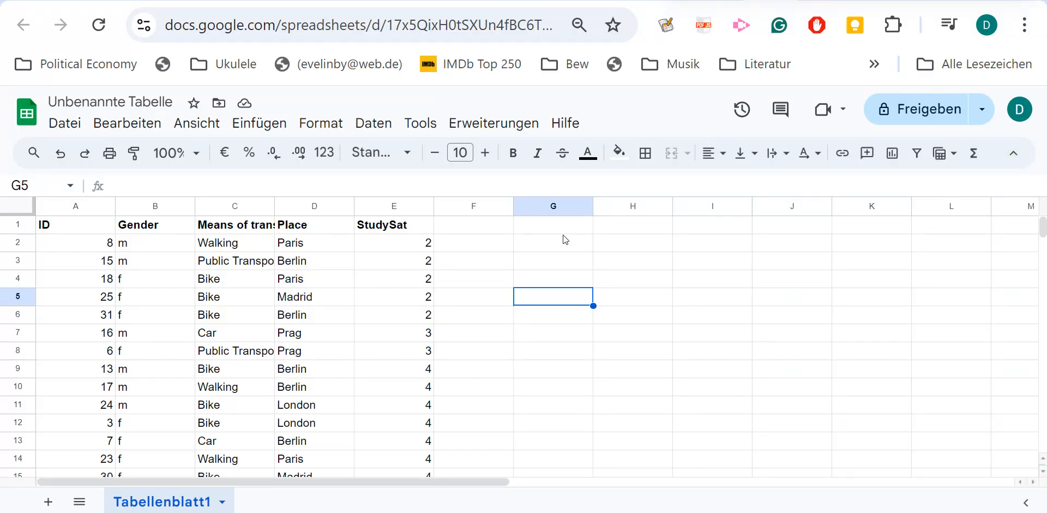
Create a pivot table from Tabellenblatt1!A1:E38 in a new sheet.
left_click(384, 131)
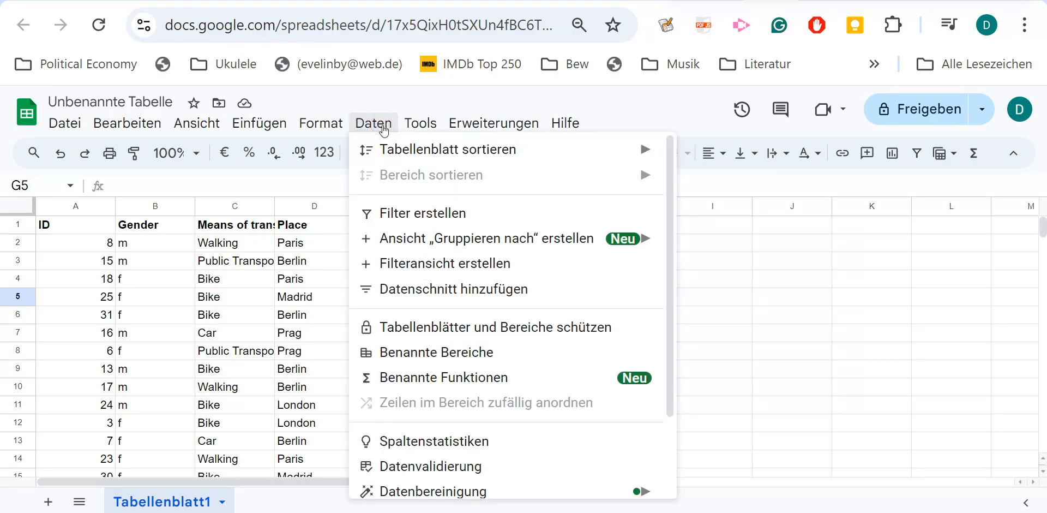
mouse_move(276, 126)
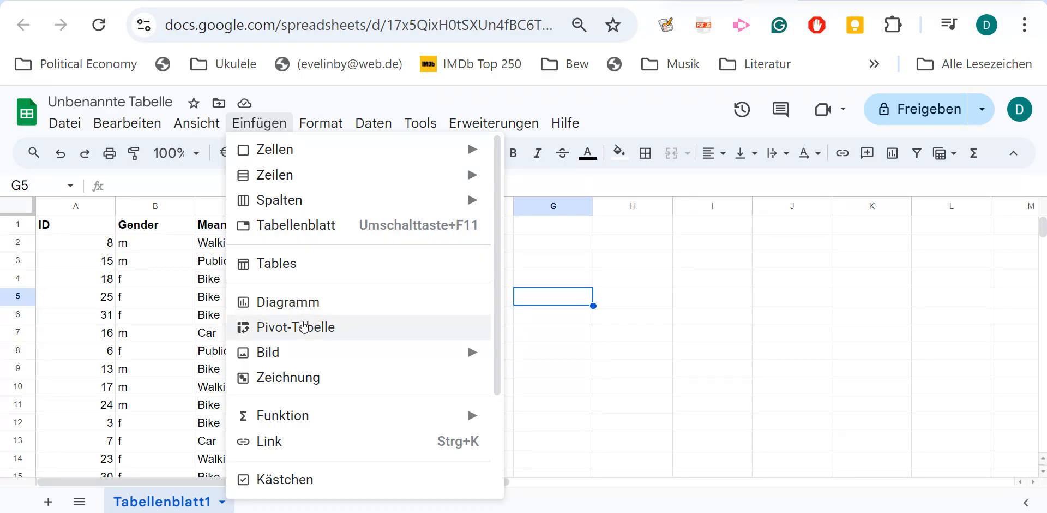
left_click(802, 337)
left_click(297, 331)
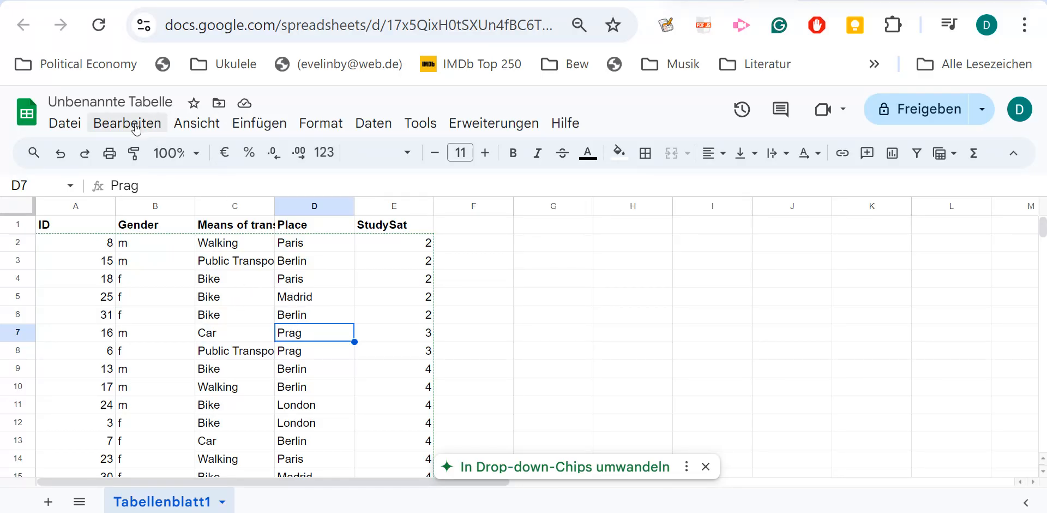
left_click(257, 122)
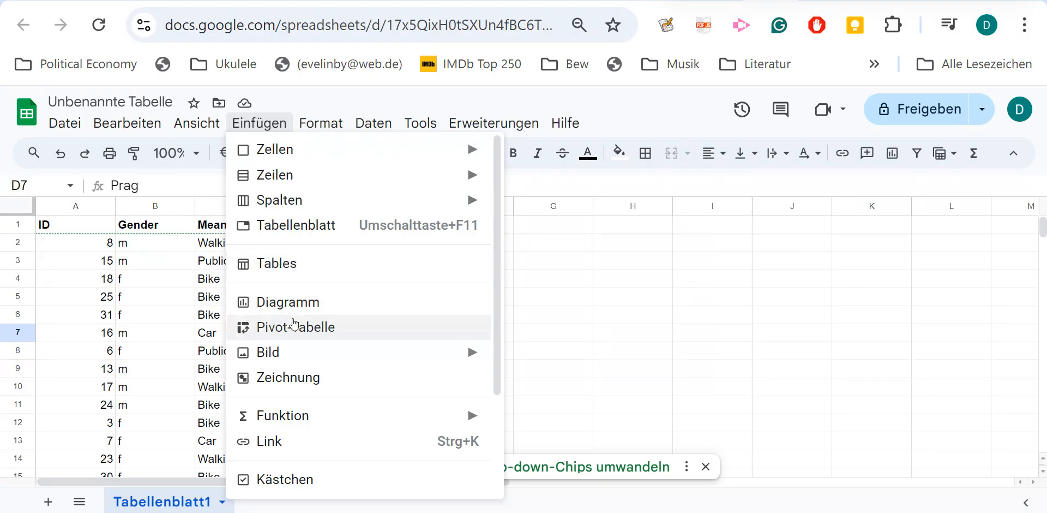
left_click(306, 326)
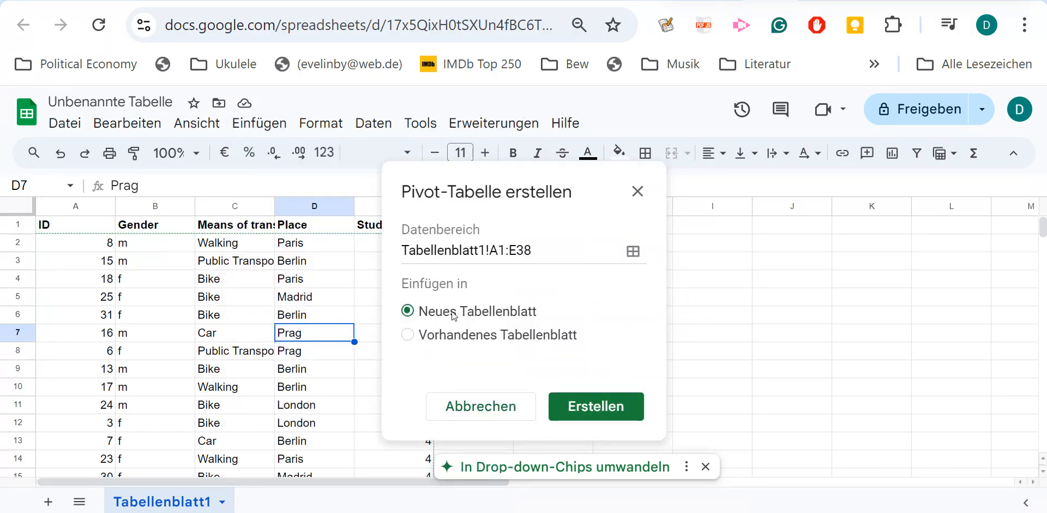
left_click(600, 412)
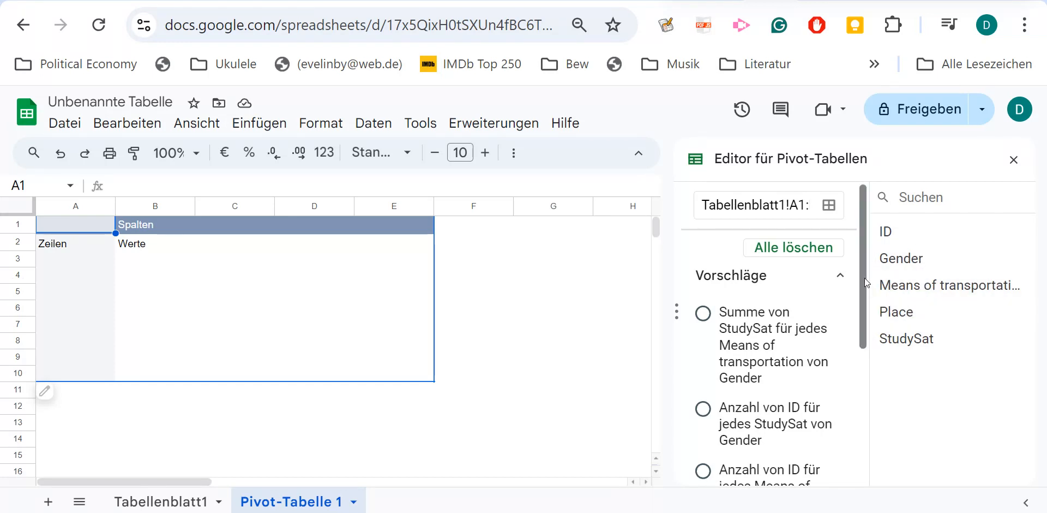
Add Place as the row field of the pivot table.
left_click_drag(865, 278, 886, 422)
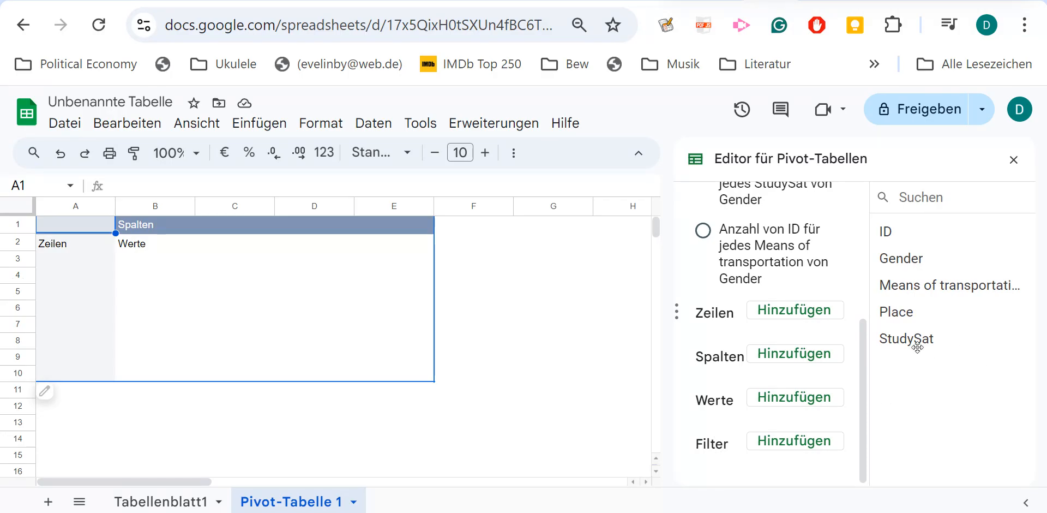
left_click_drag(918, 344, 856, 291)
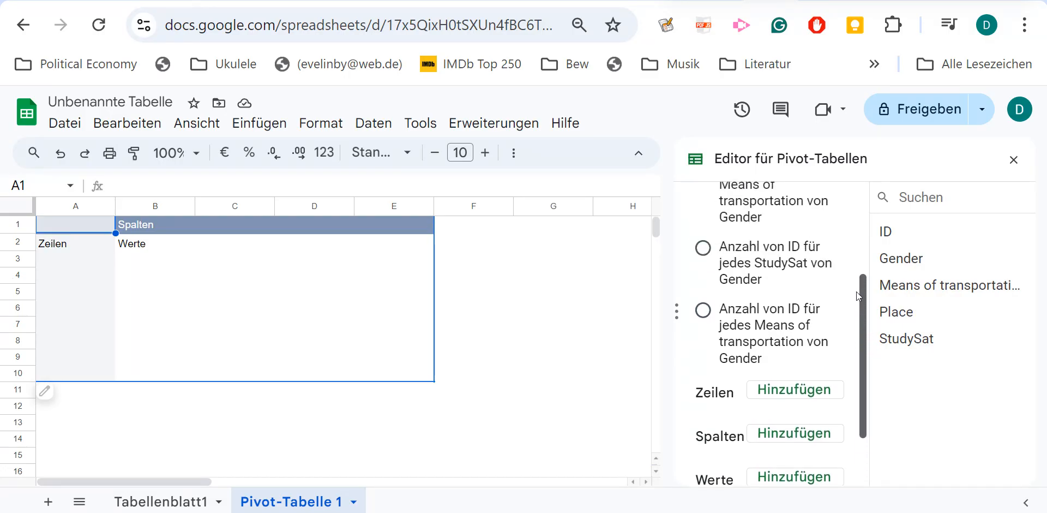
left_click(794, 392)
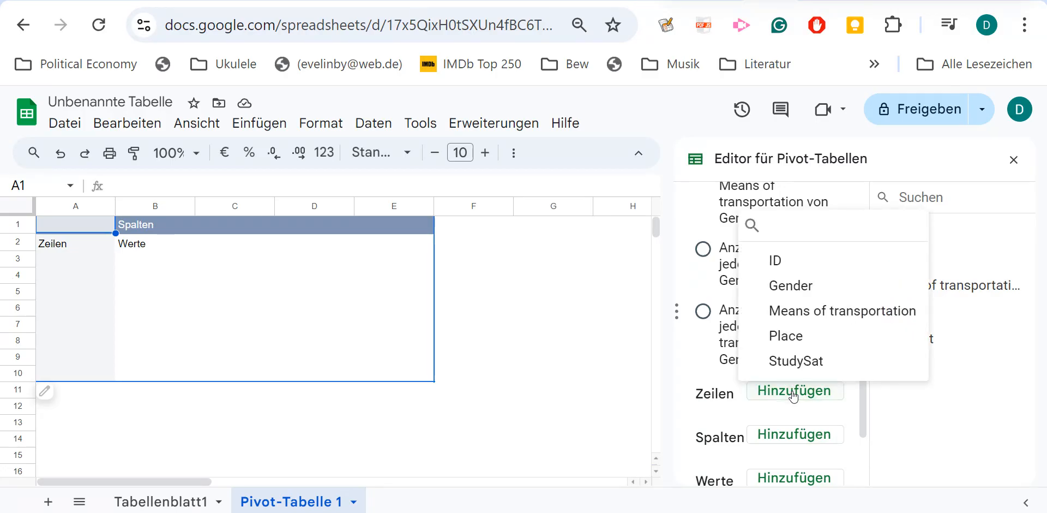
left_click(788, 335)
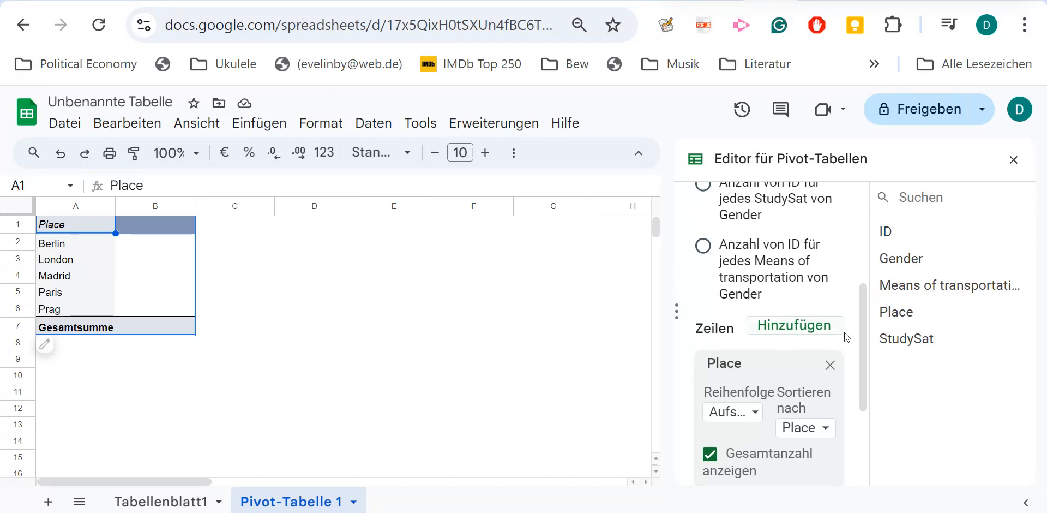
Add StudySat as the pivot table's value field and summarize it by AVERAGE.
left_click_drag(862, 339, 873, 414)
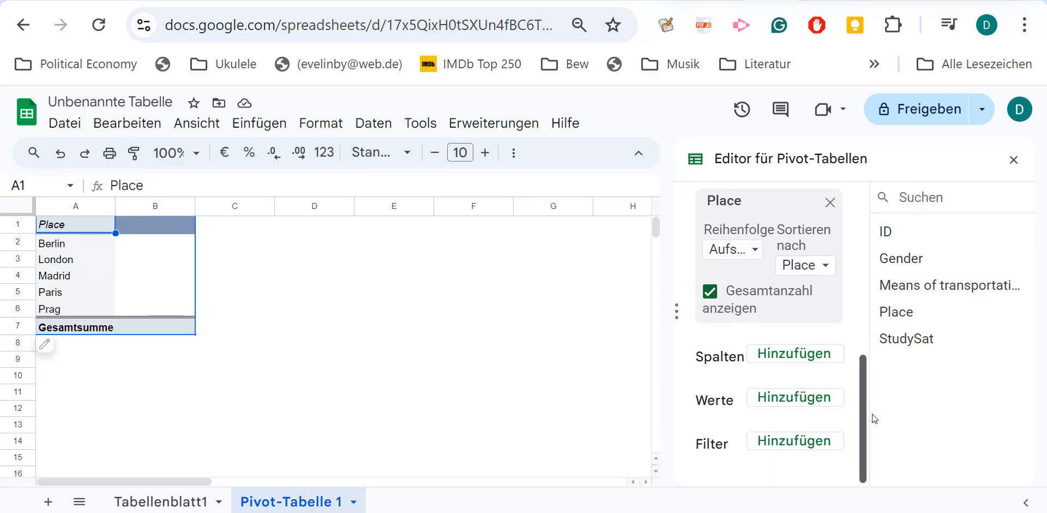
left_click(804, 401)
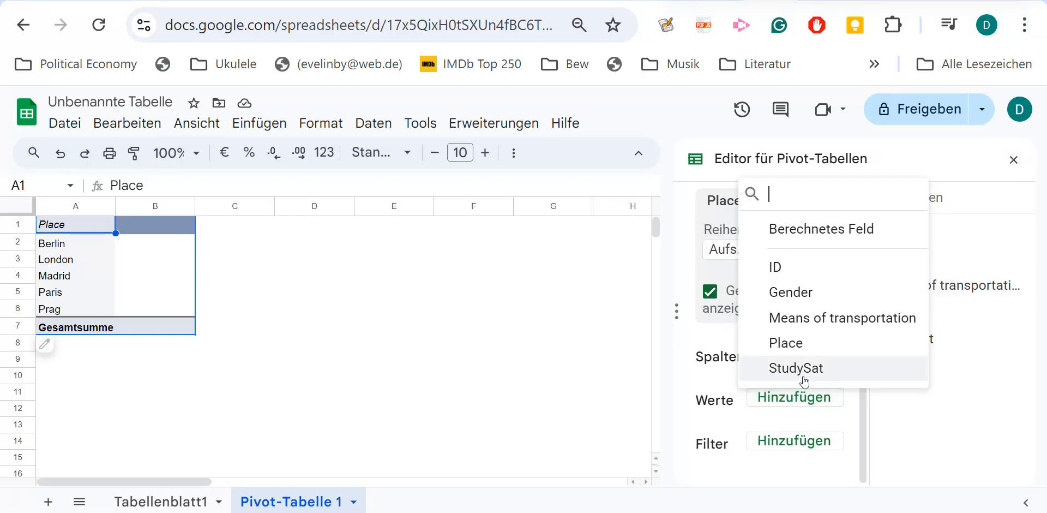
left_click(806, 371)
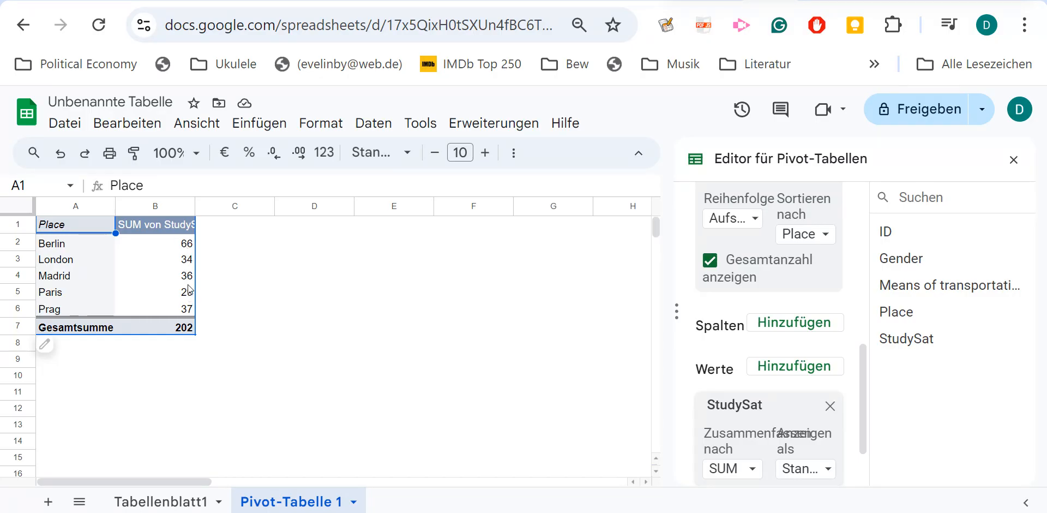
left_click(753, 471)
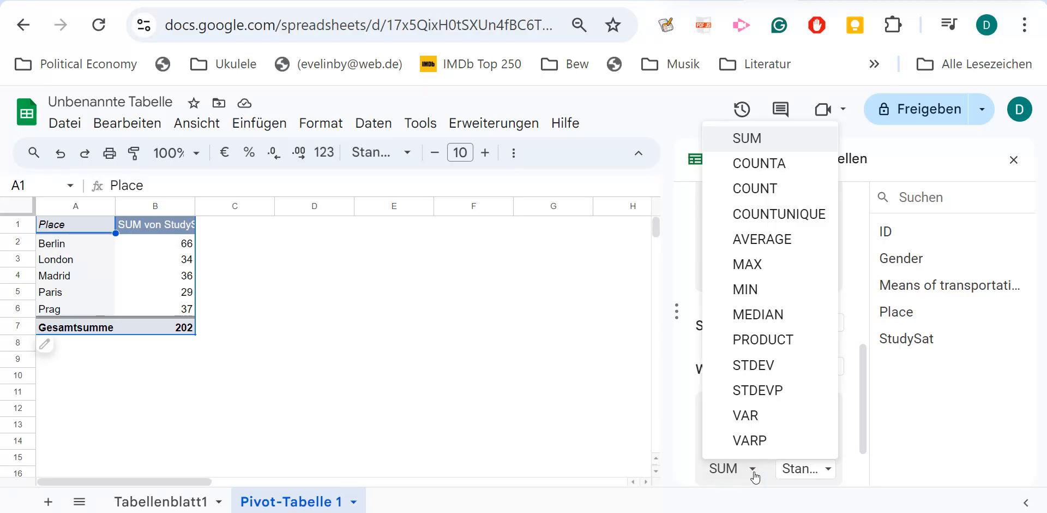
left_click(765, 240)
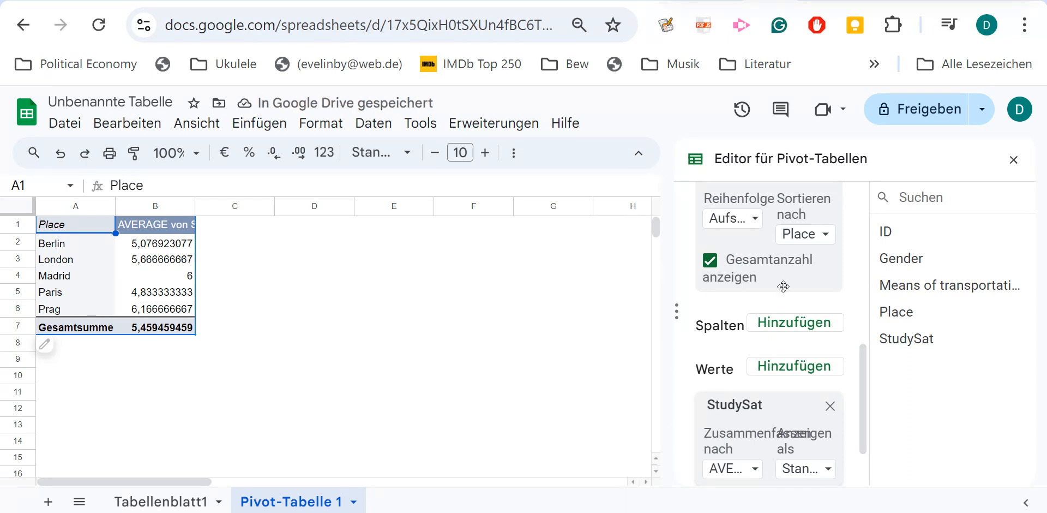
Review the display options available for the StudySat values without changing the Standard setting.
left_click(866, 369)
left_click_drag(862, 387, 865, 428)
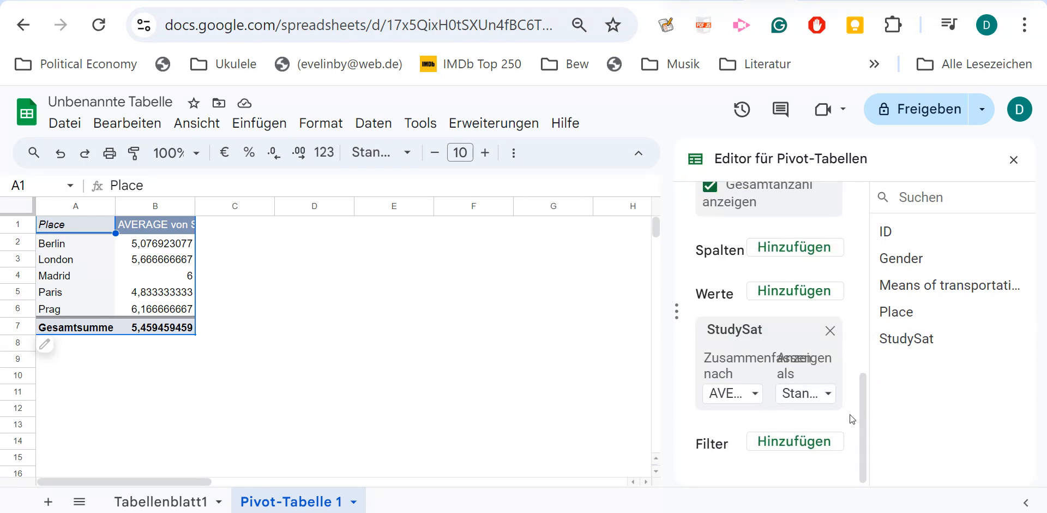
left_click(829, 395)
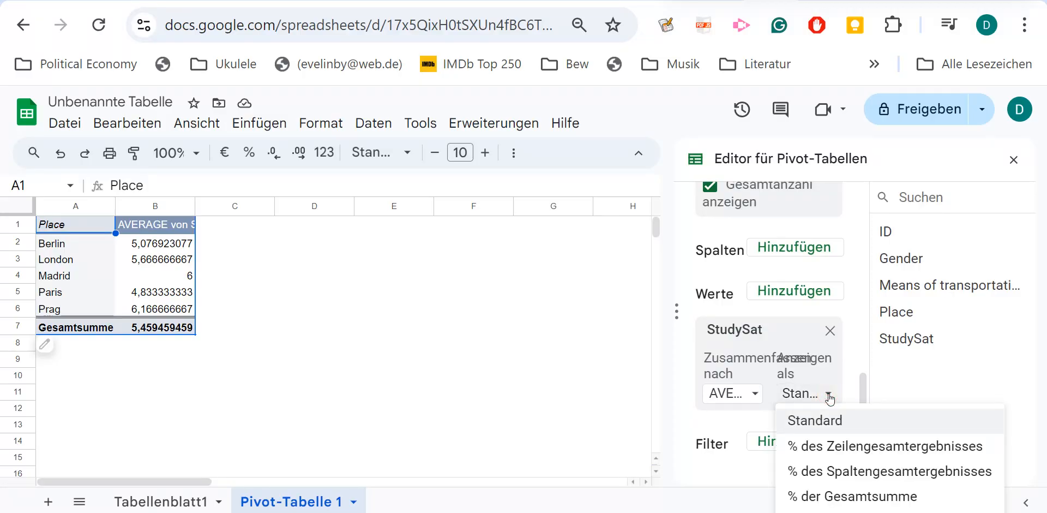
left_click(829, 397)
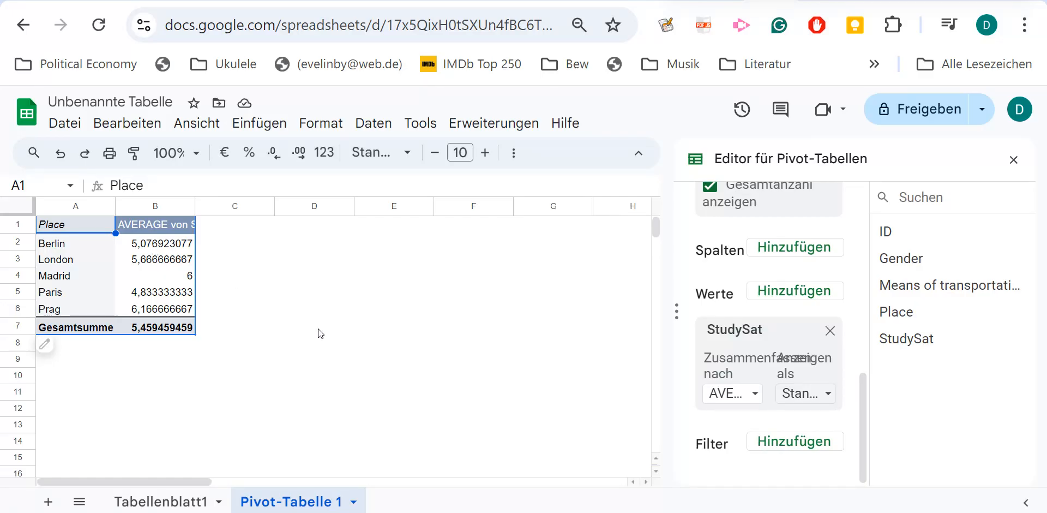
Insert a chart of the average StudySat by Place from the pivot table data.
left_click(150, 261)
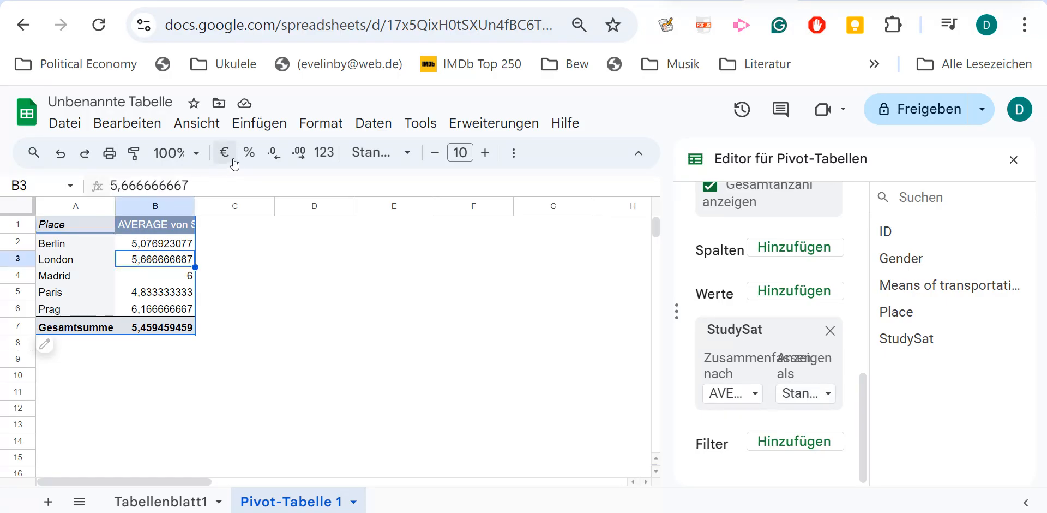
left_click(259, 125)
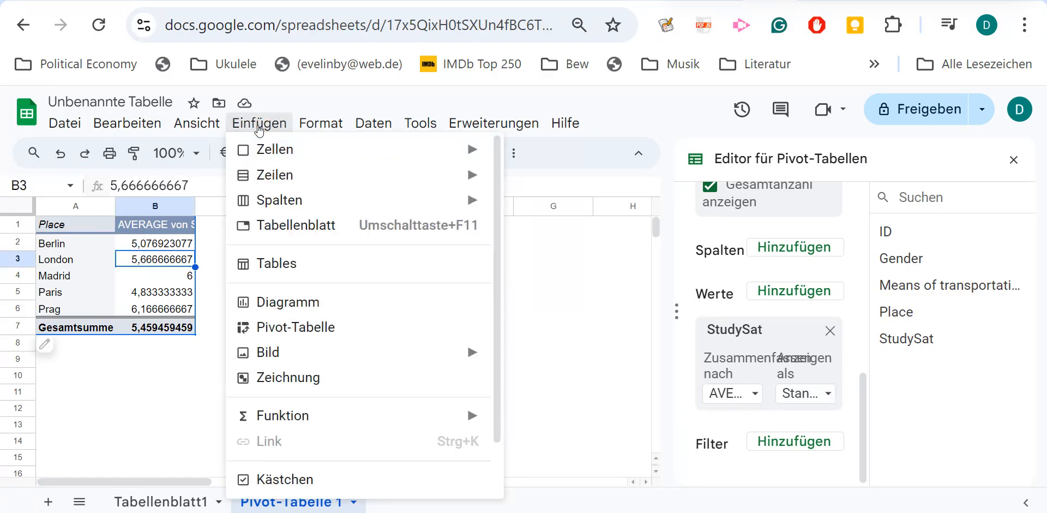
left_click(291, 309)
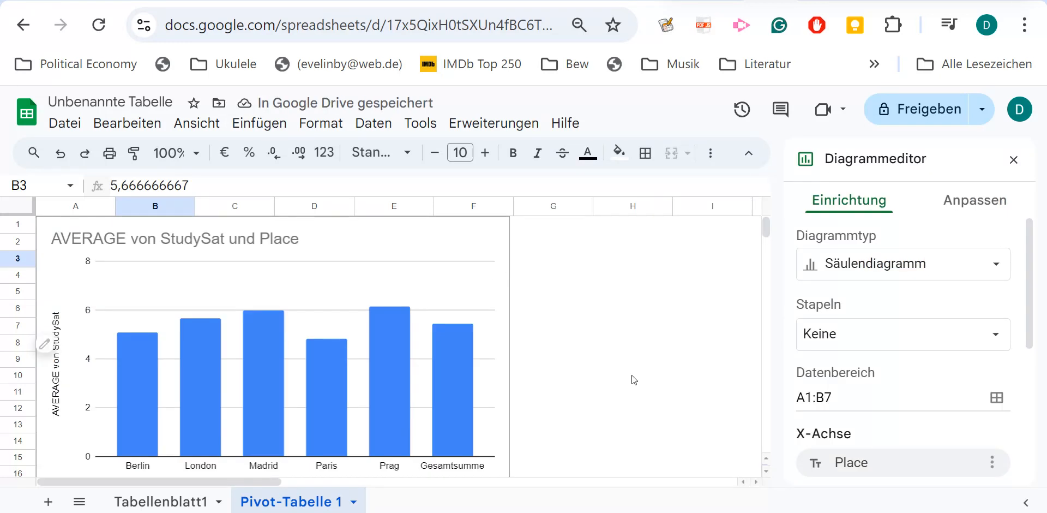
Move the column chart off the pivot table so that its left edge starts at about column C.
scroll(632, 375, "down", 1)
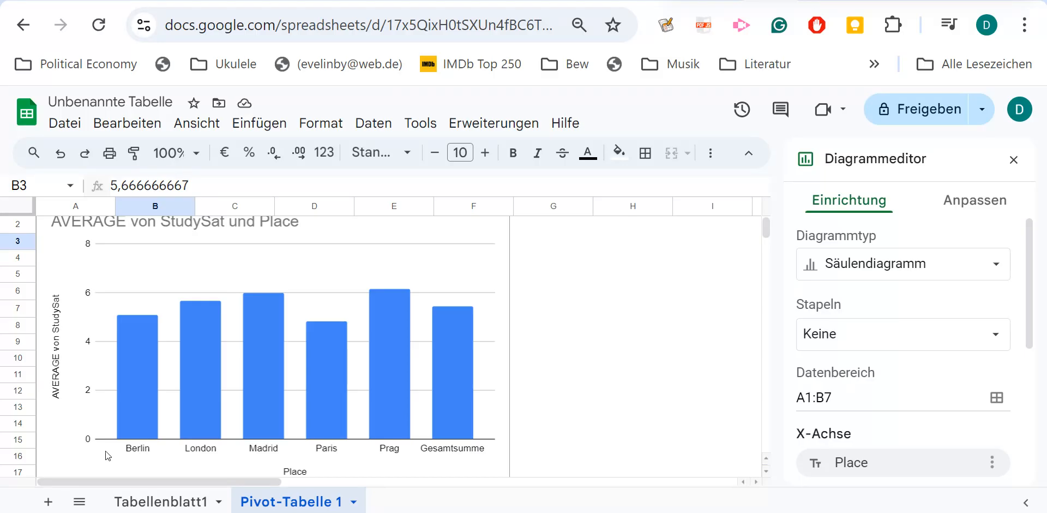
scroll(93, 445, "up", 1)
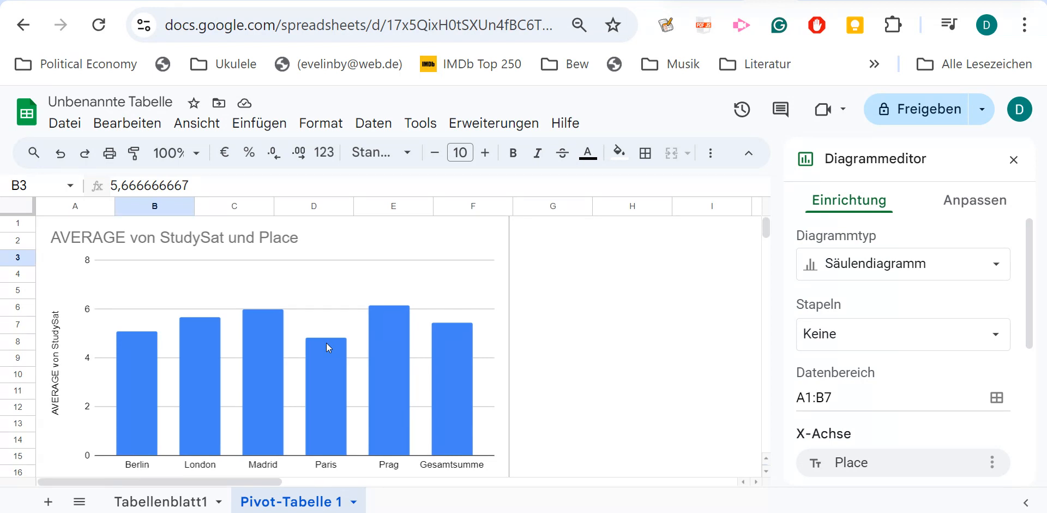
left_click(511, 256)
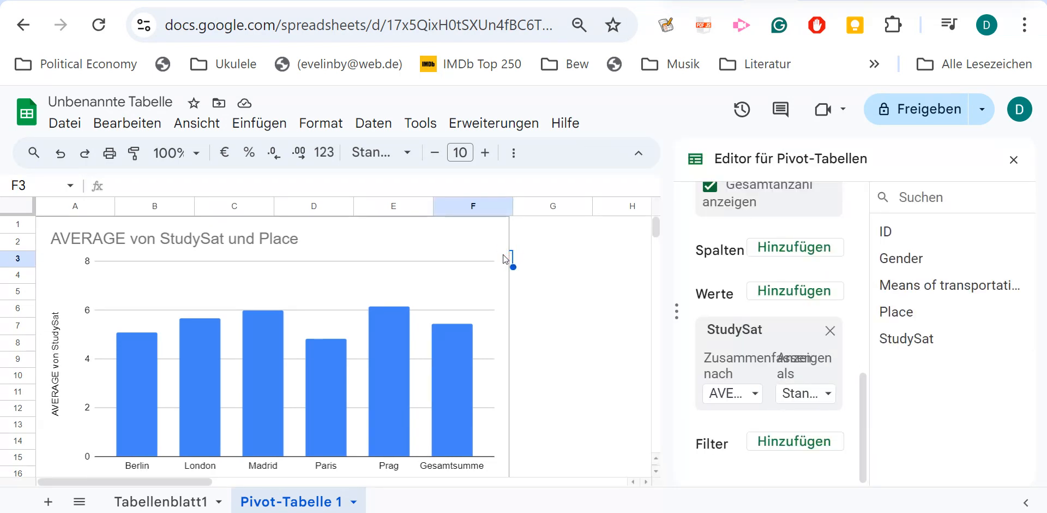
left_click(474, 308)
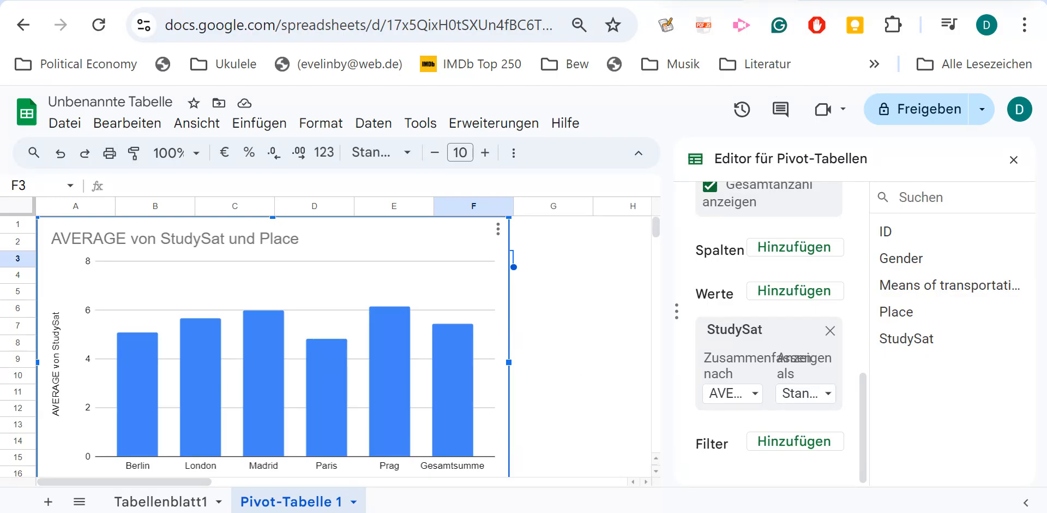
mouse_move(388, 321)
left_click_drag(384, 404, 552, 398)
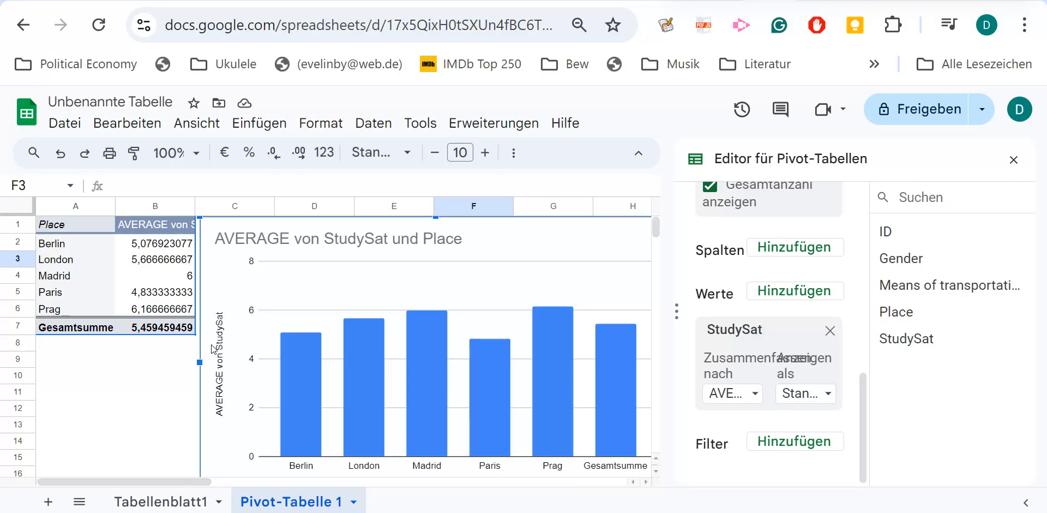
mouse_move(359, 351)
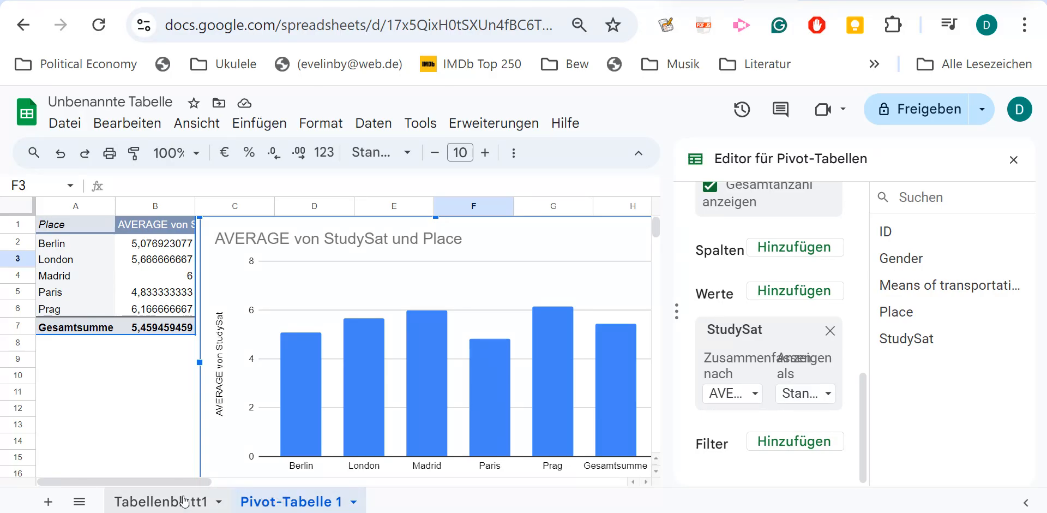
Create a second pivot table on a new sheet from the source data Tabellenblatt1!A1:E38.
left_click(186, 500)
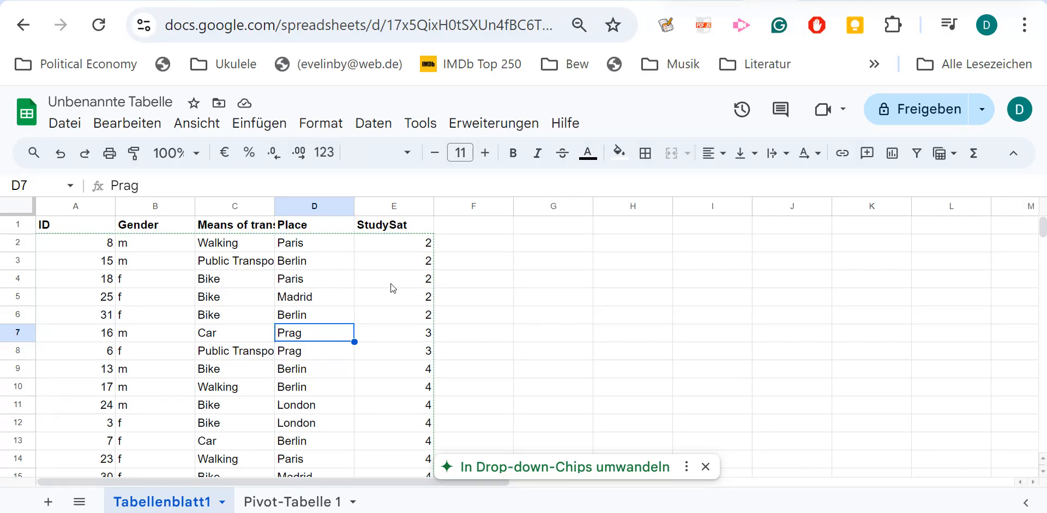
scroll(671, 316, "down", 1)
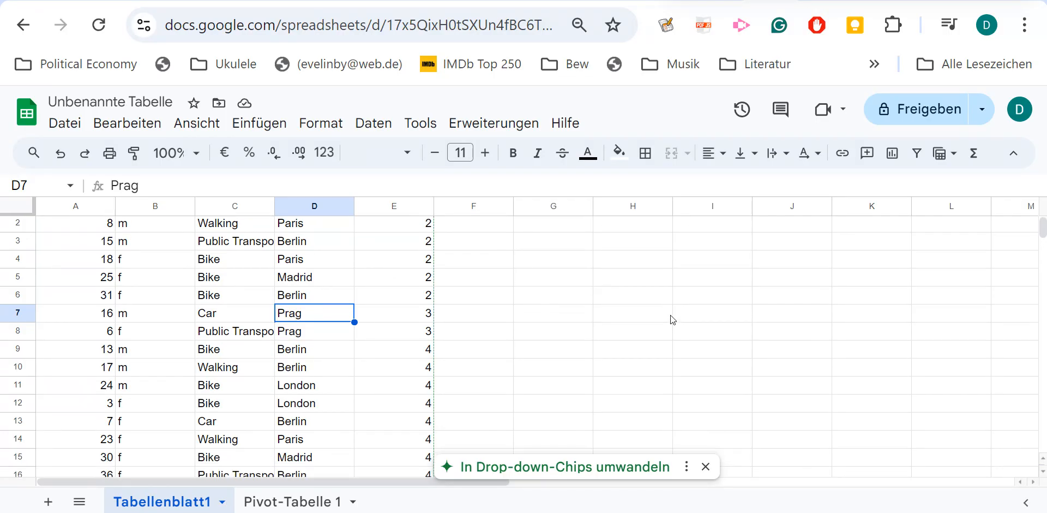
scroll(671, 316, "up", 1)
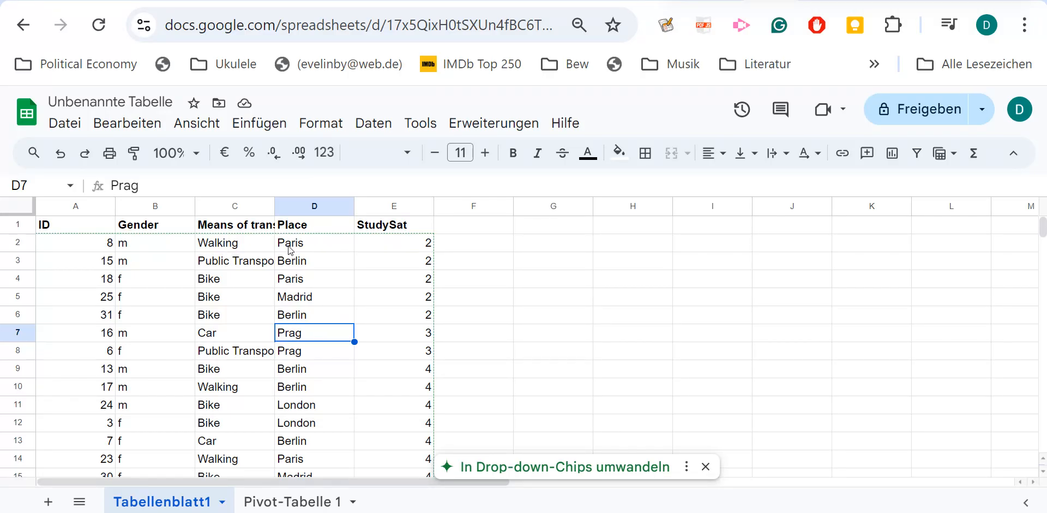
left_click(297, 281)
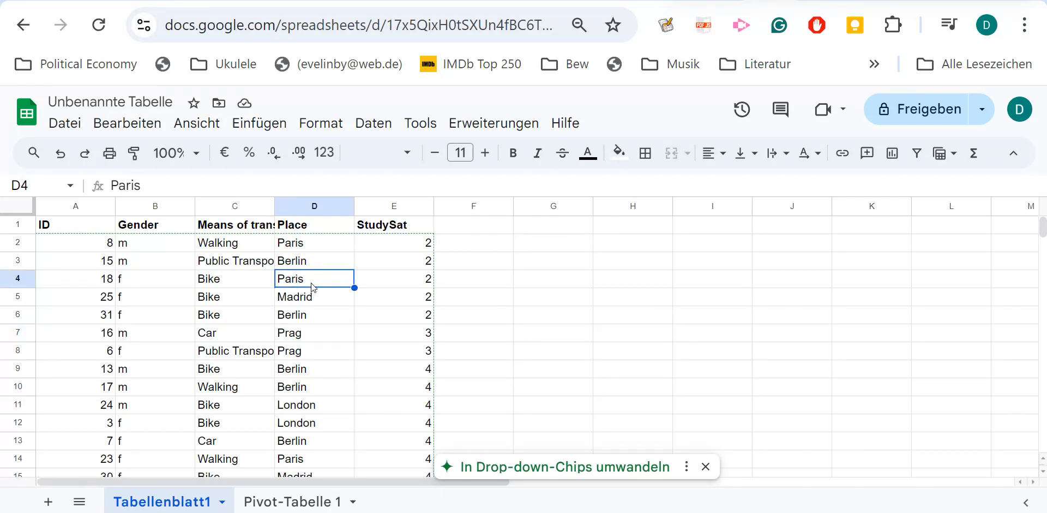
left_click(271, 121)
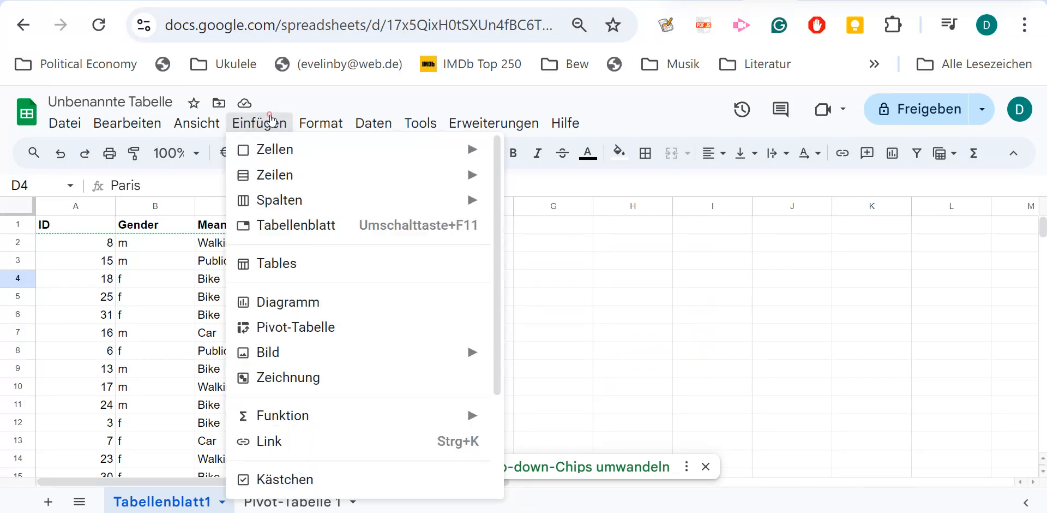
left_click(291, 328)
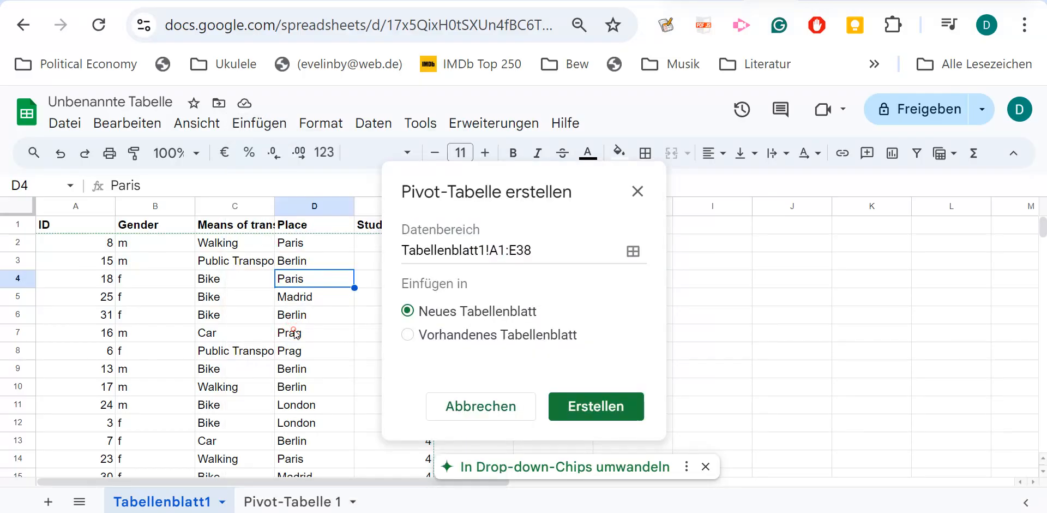
left_click(582, 405)
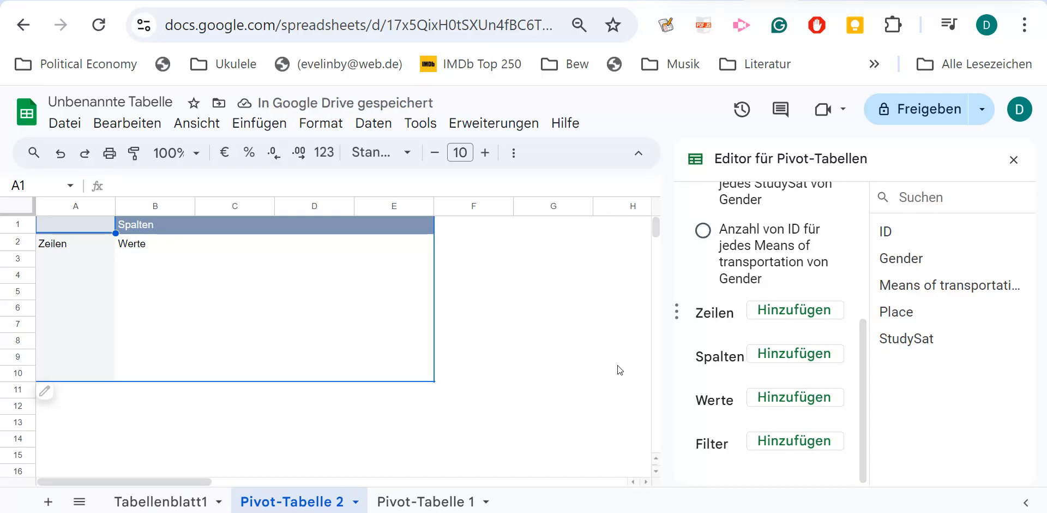
Add Place as the row field and Means of transportation as the column field of the new pivot table.
left_click(788, 314)
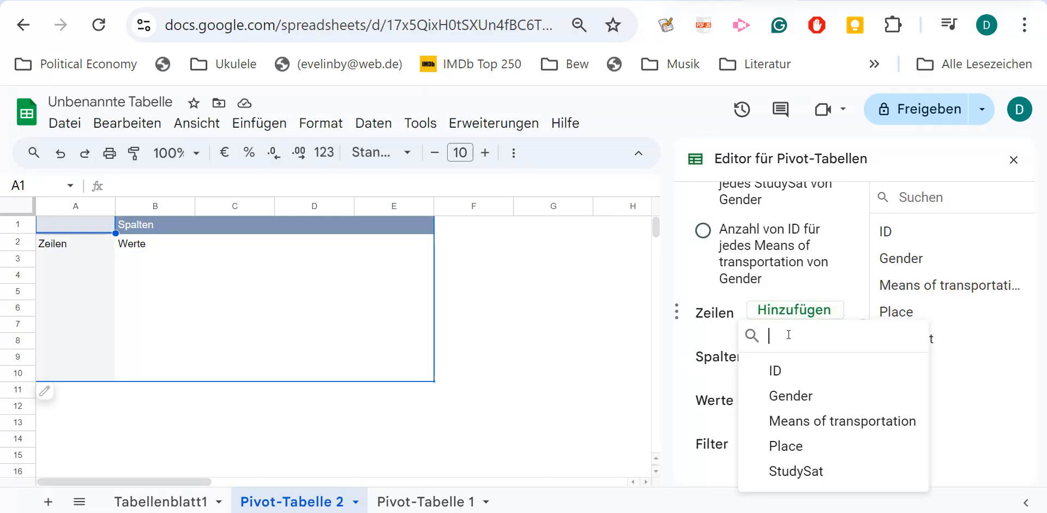
left_click(791, 446)
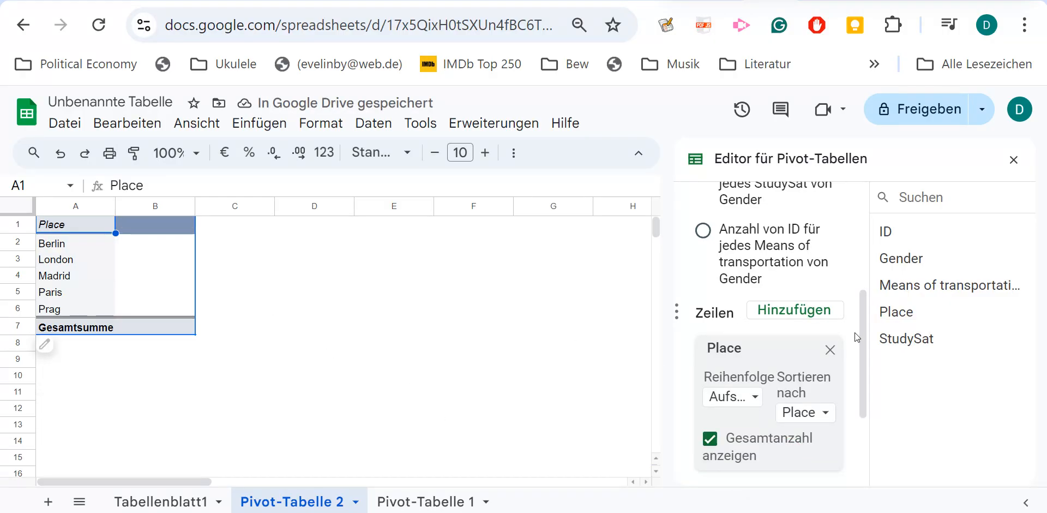
left_click_drag(863, 332, 866, 392)
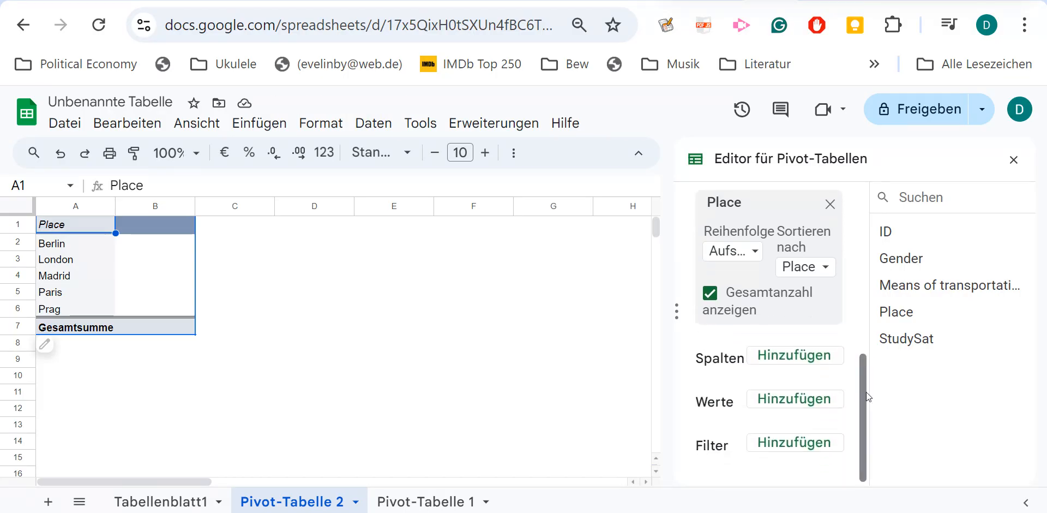
left_click(806, 358)
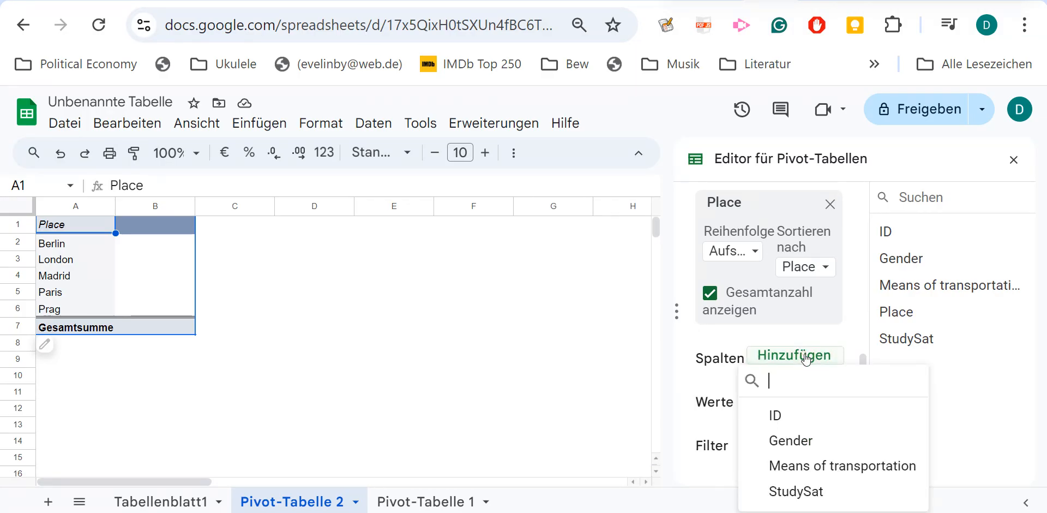
left_click(843, 465)
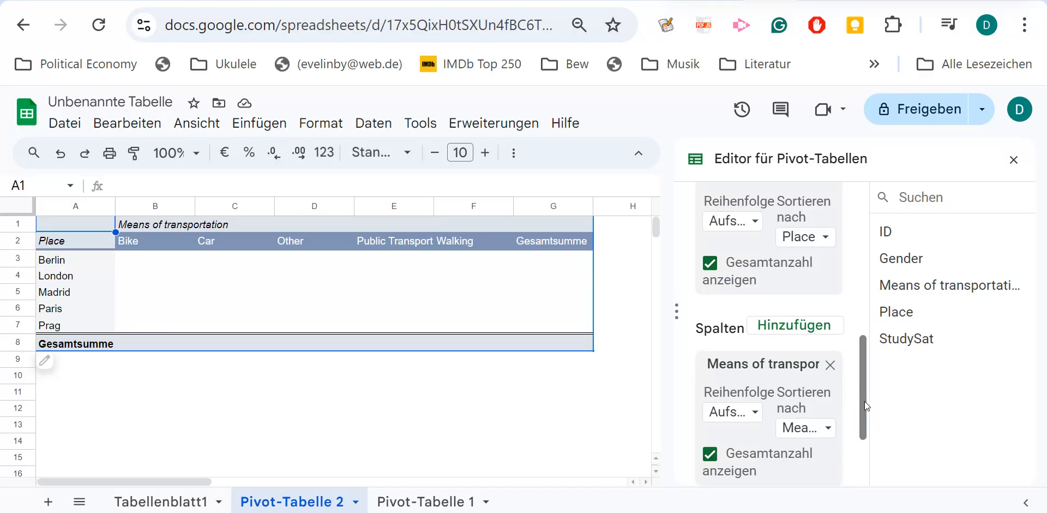
Add Means of transportation as the value field and inspect the Bike counts for Berlin, London, Madrid and Paris.
left_click(143, 256)
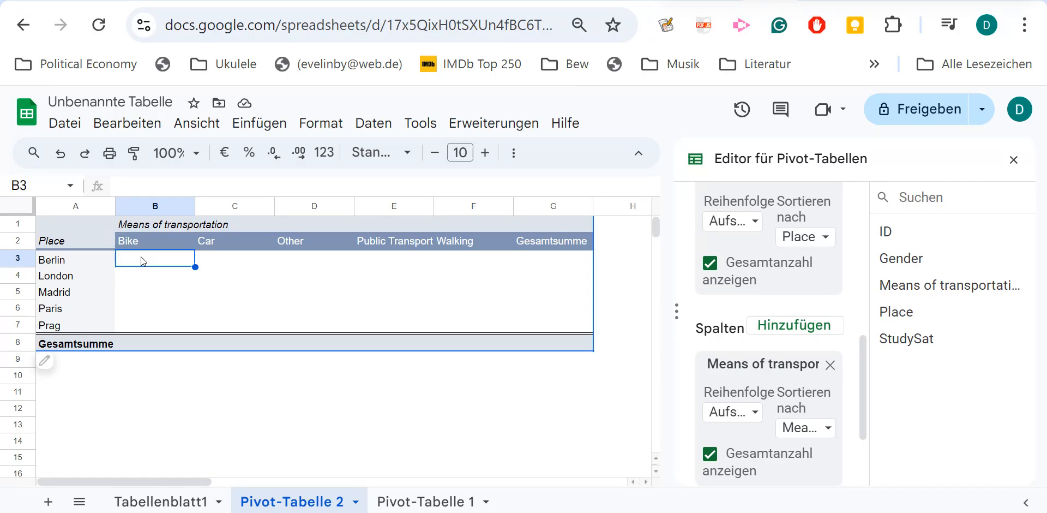
left_click(211, 276)
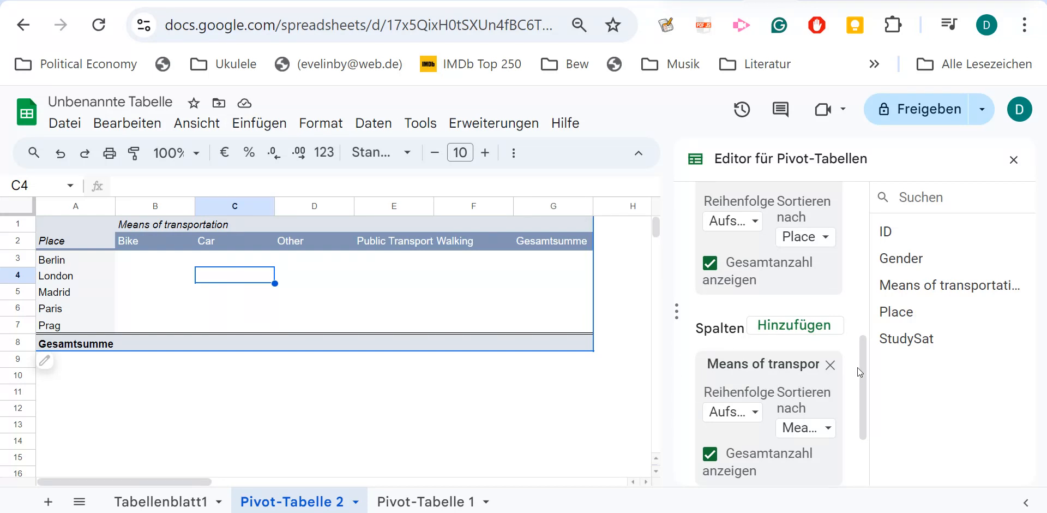
scroll(863, 375, "down", 3)
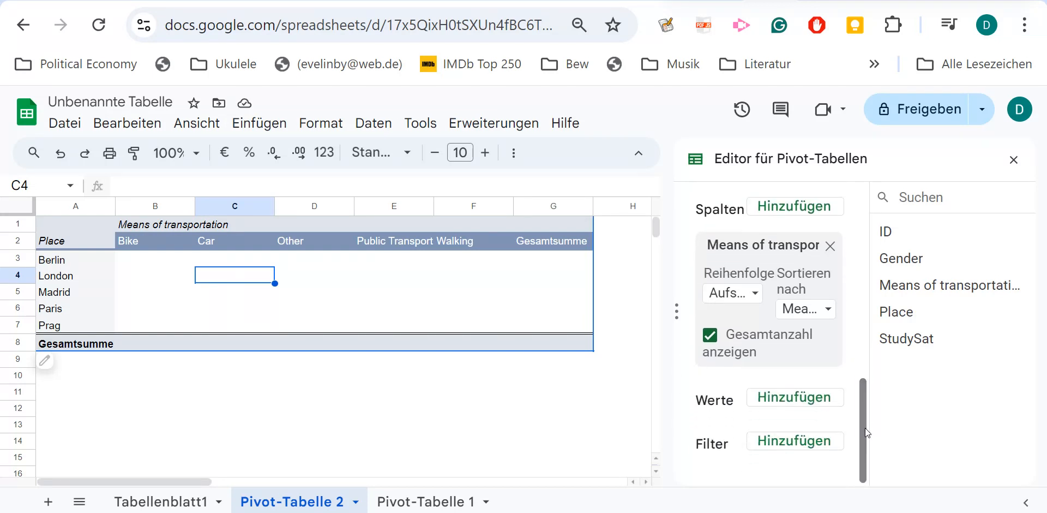
left_click(822, 404)
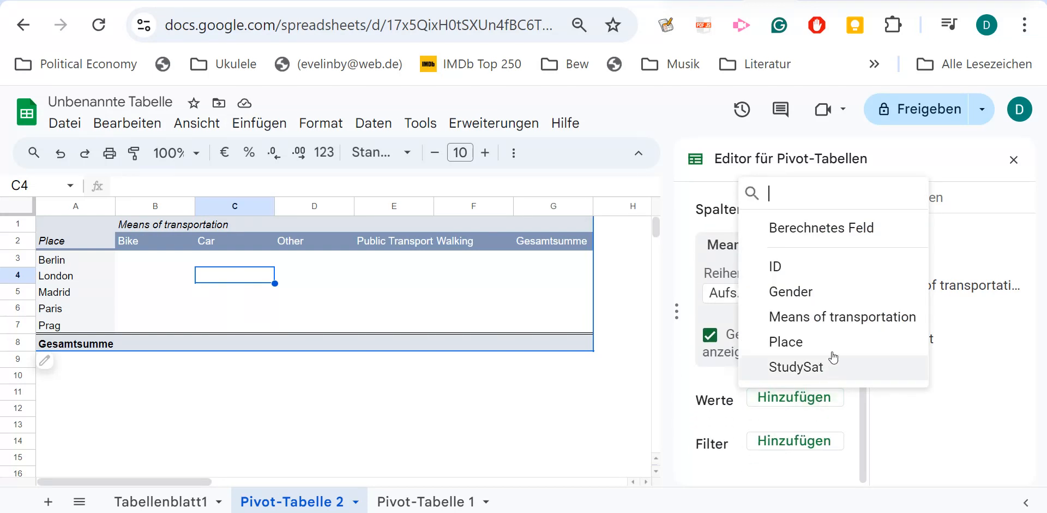
left_click(842, 318)
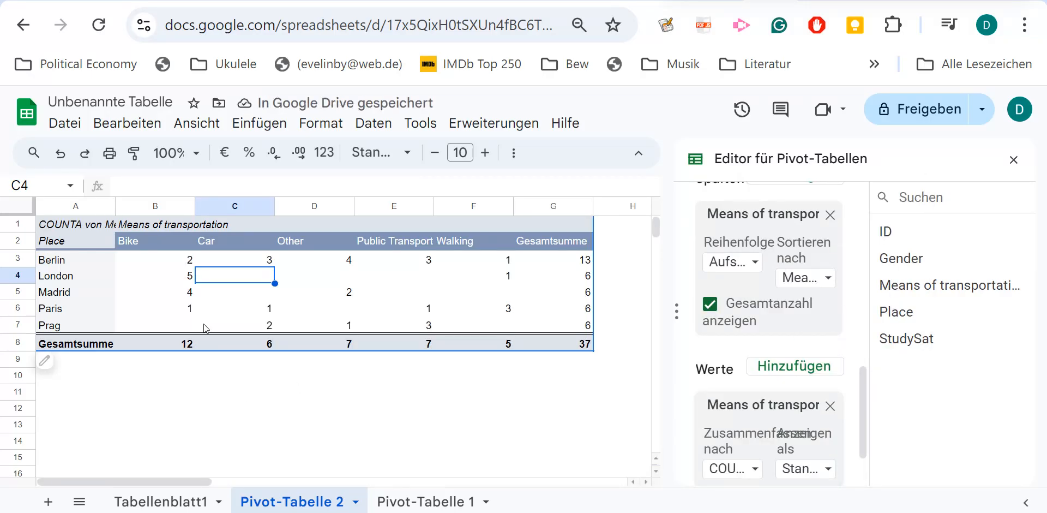
left_click(180, 260)
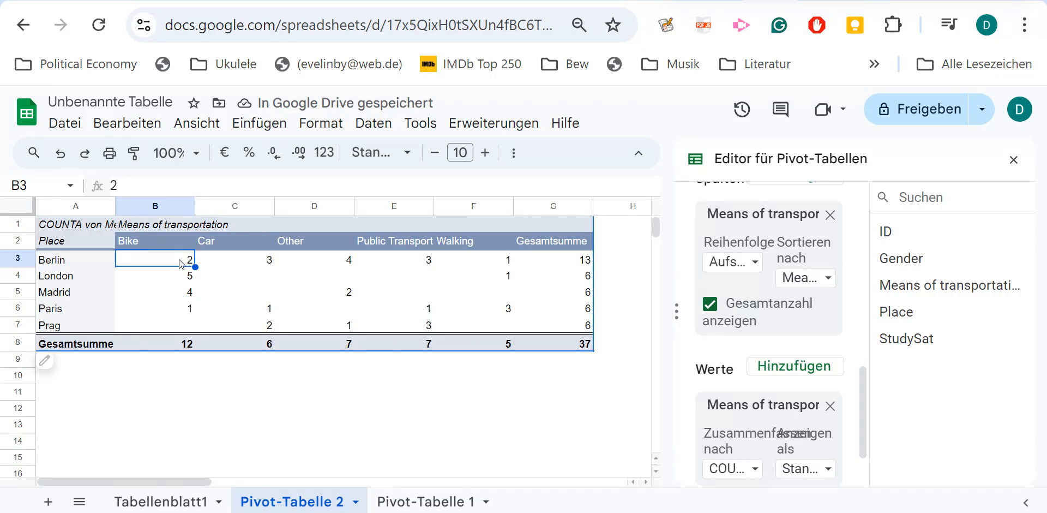
left_click(182, 277)
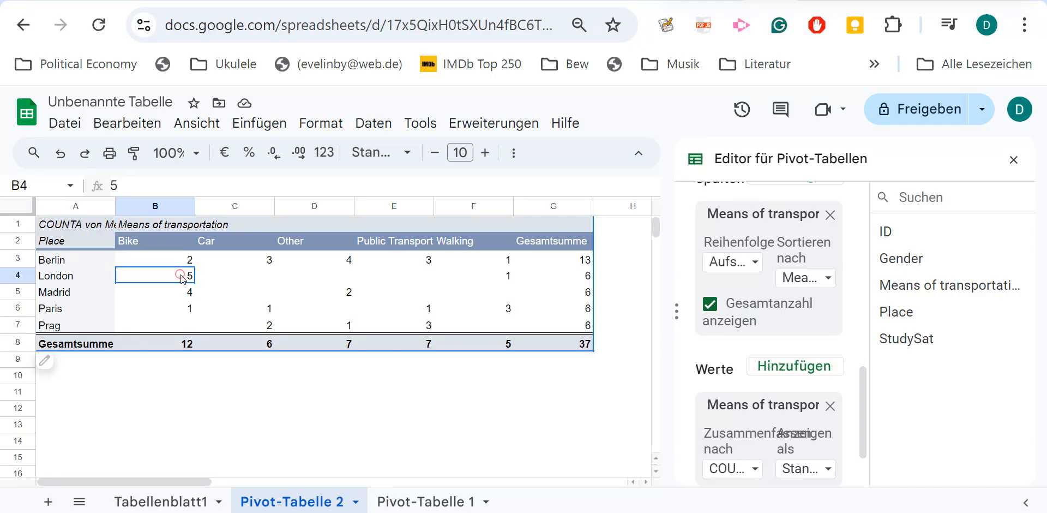
left_click(182, 293)
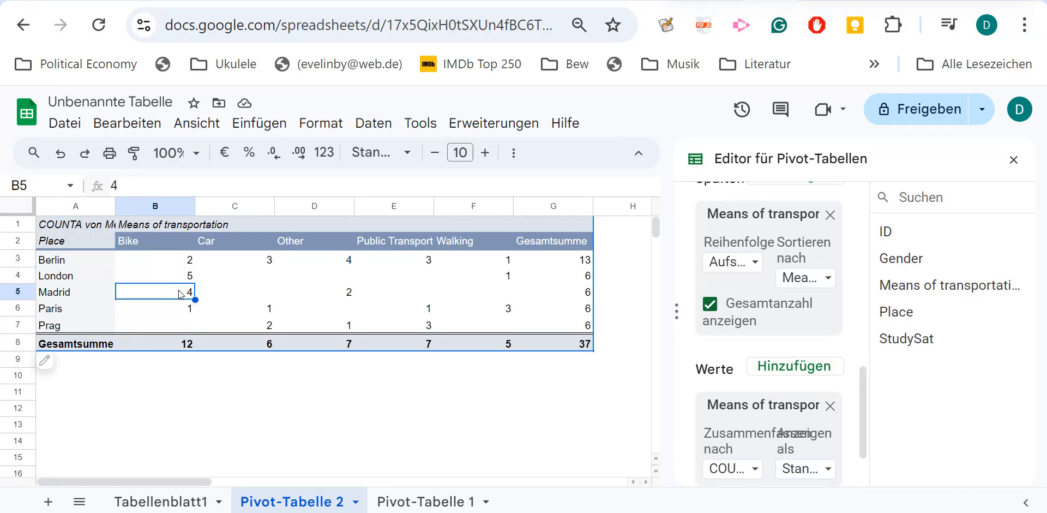
left_click(179, 315)
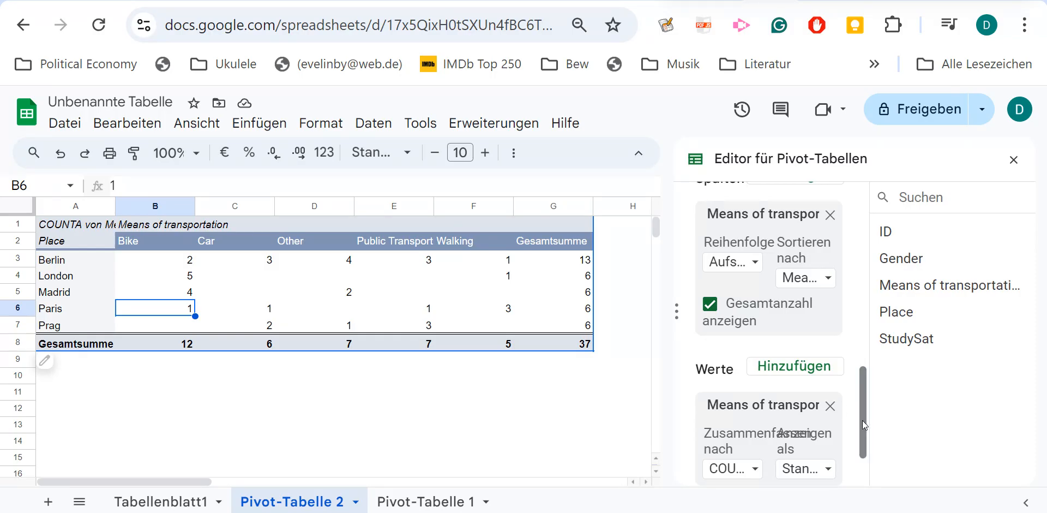
Review the summary functions for the Means of transportation values, keeping COUNTA, and display the values as % des Zeilengesamtergebnisses.
left_click_drag(862, 420, 862, 435)
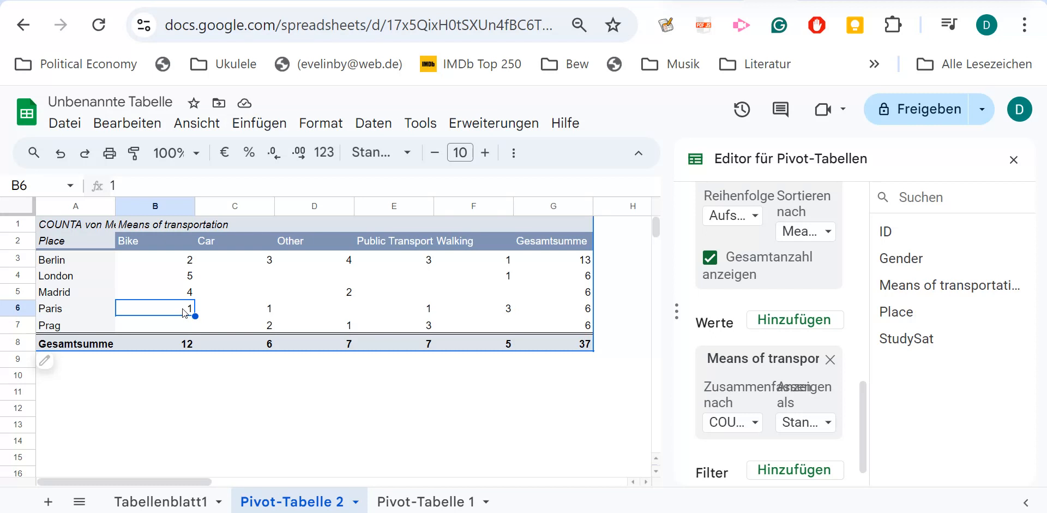
left_click(755, 423)
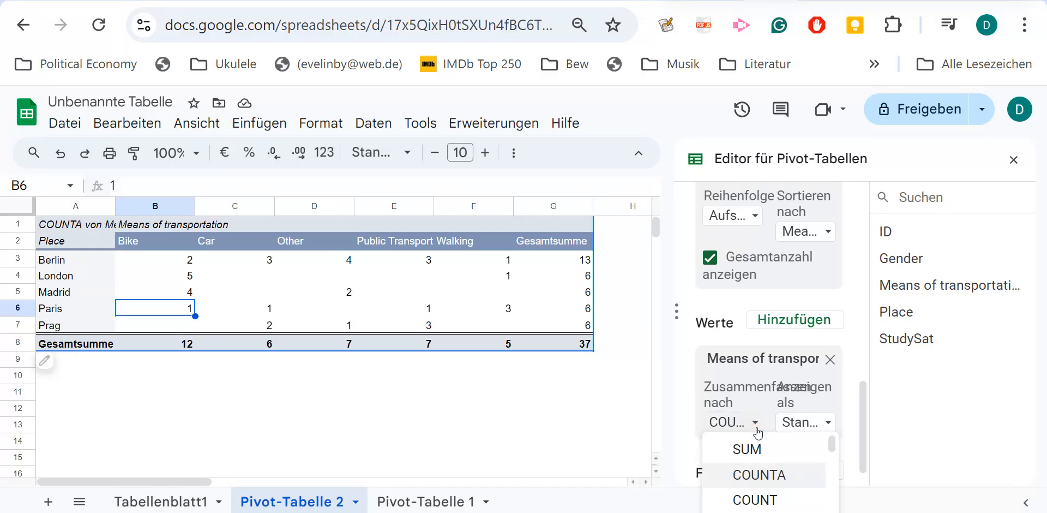
scroll(767, 447, "down", 4)
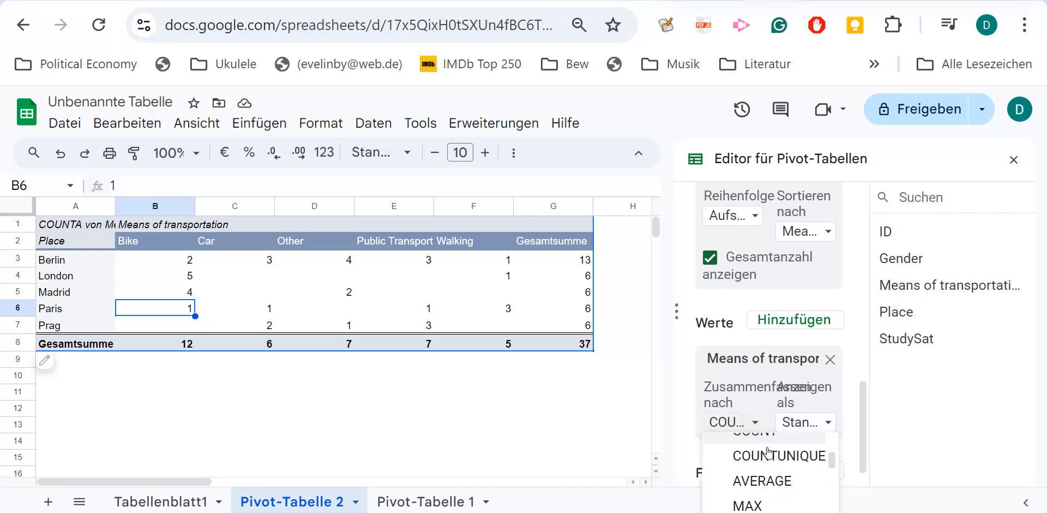
scroll(769, 452, "down", 4)
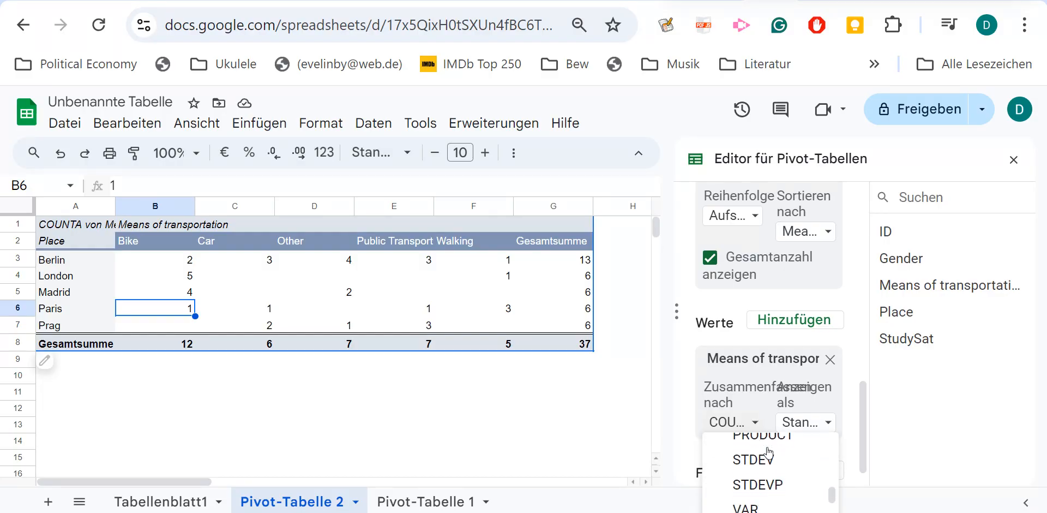
scroll(769, 452, "down", 1)
scroll(768, 453, "up", 5)
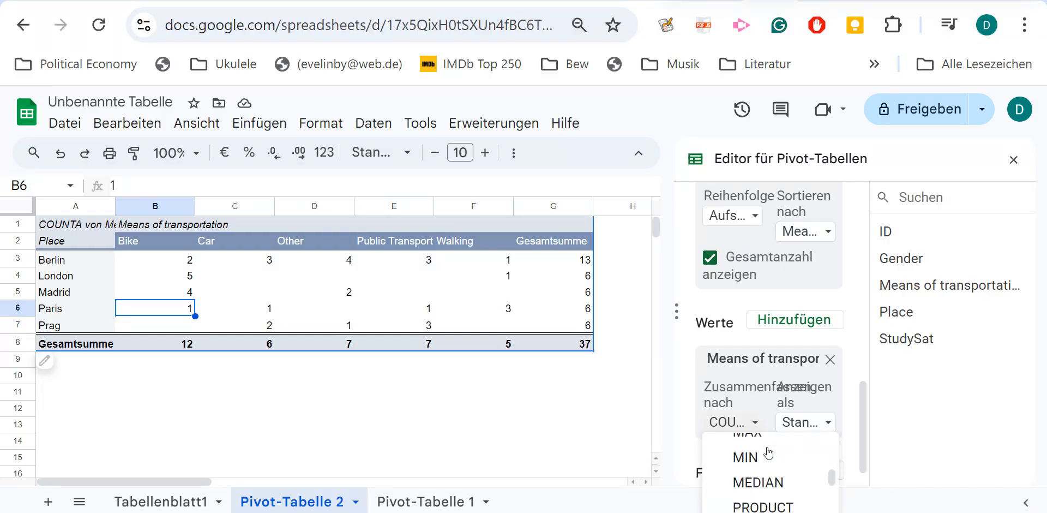
left_click(828, 423)
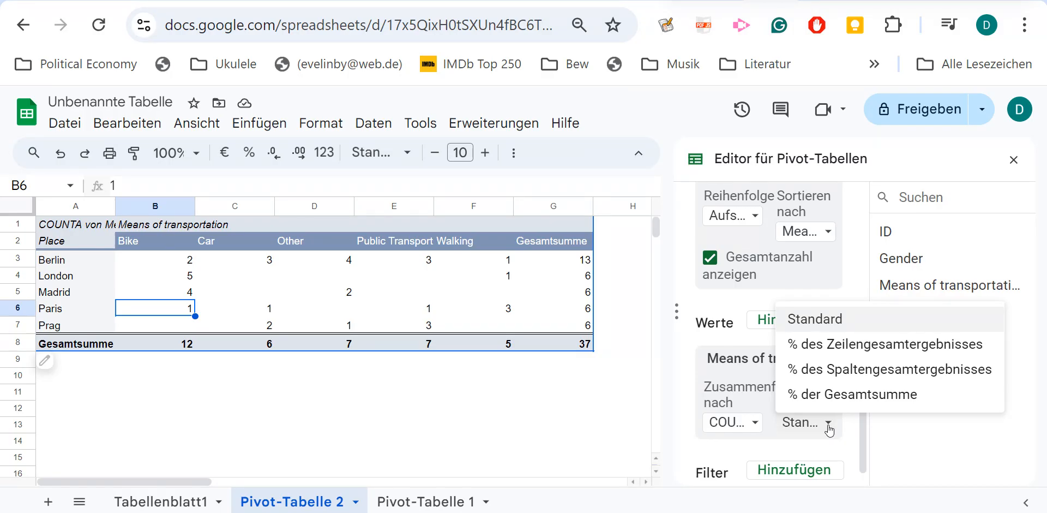
left_click(838, 353)
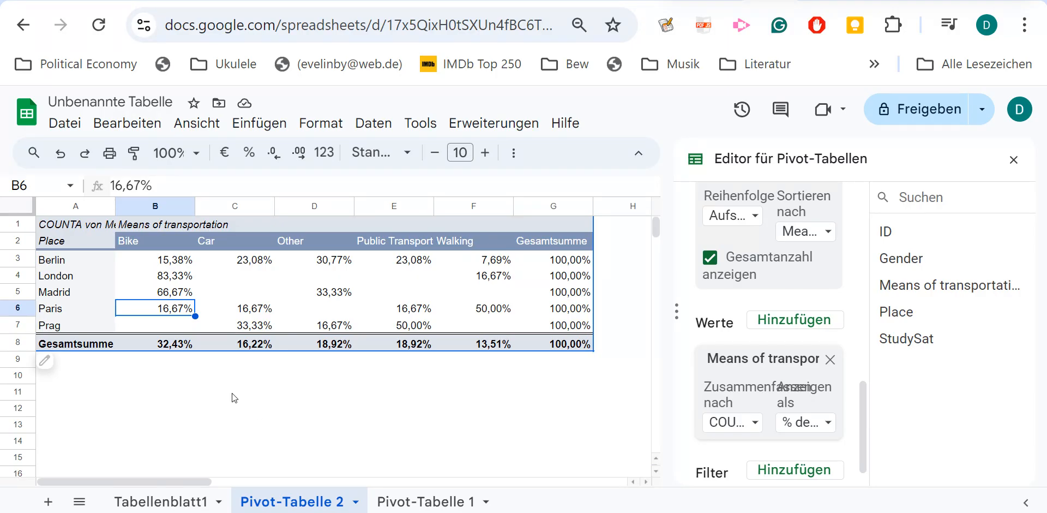
left_click(420, 331)
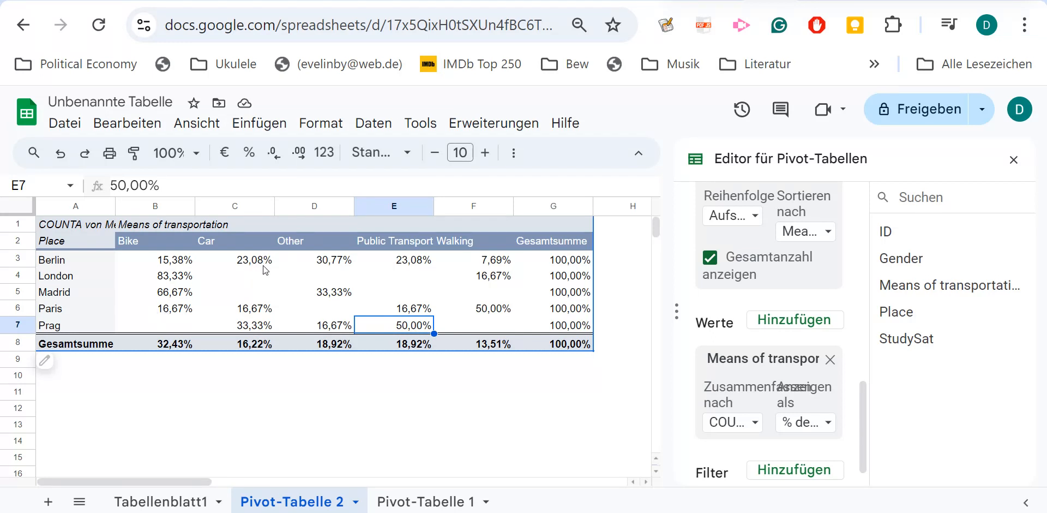
Examine the row percentages for car use in Prag, bike use in London and walking in Paris.
left_click(260, 331)
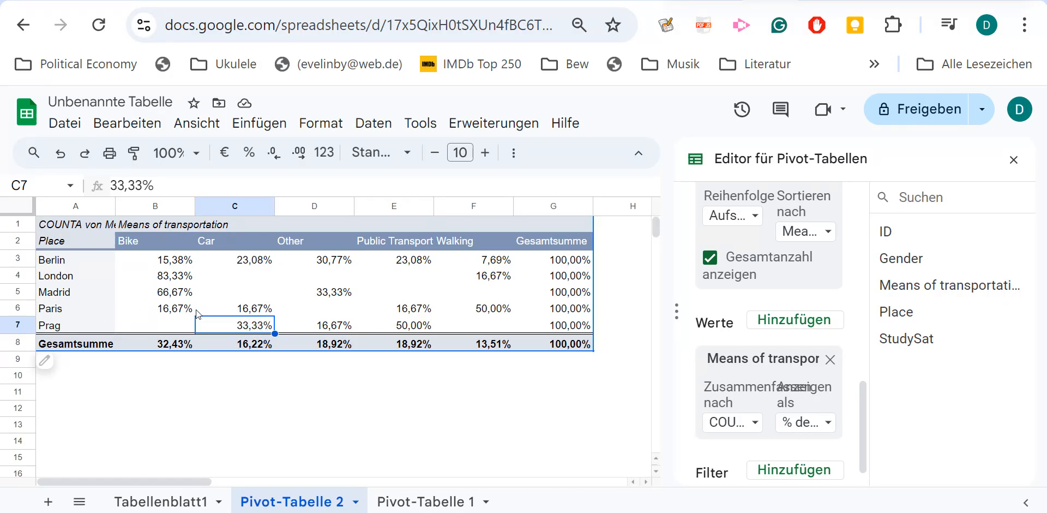
left_click(177, 278)
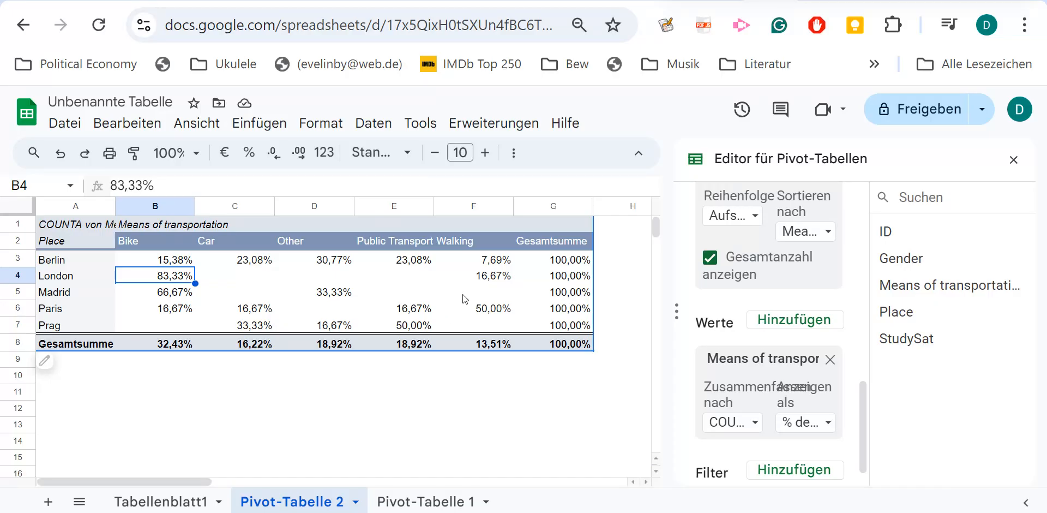
left_click(489, 314)
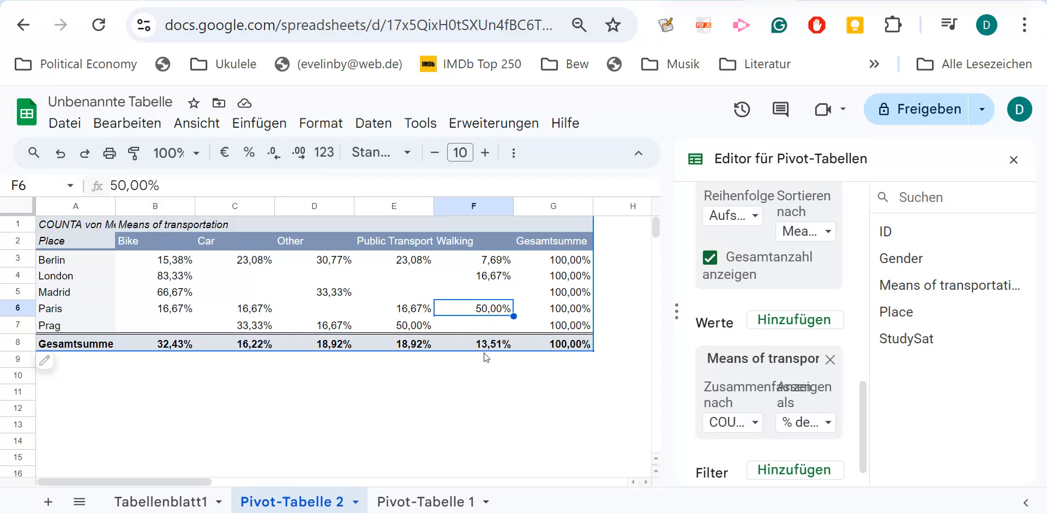
left_click(472, 396)
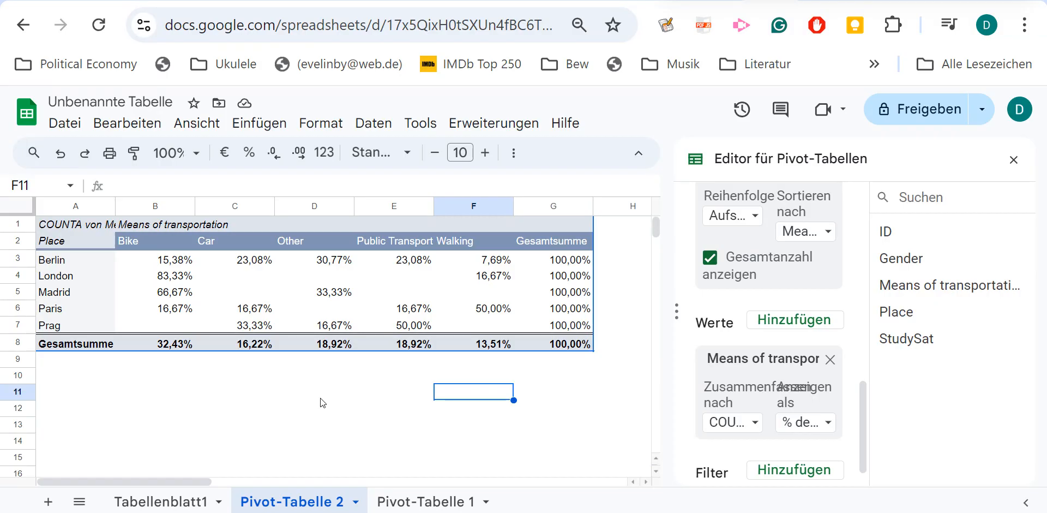
Insert a stacked column chart of the pivot table's transport percentages by Place and move it to the right, clear of the Bike column.
left_click(185, 281)
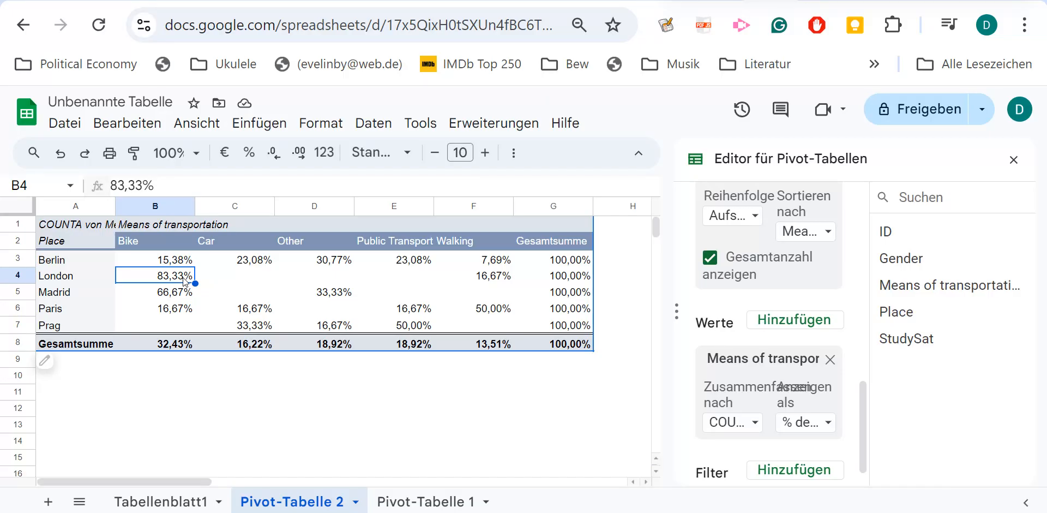
left_click(259, 123)
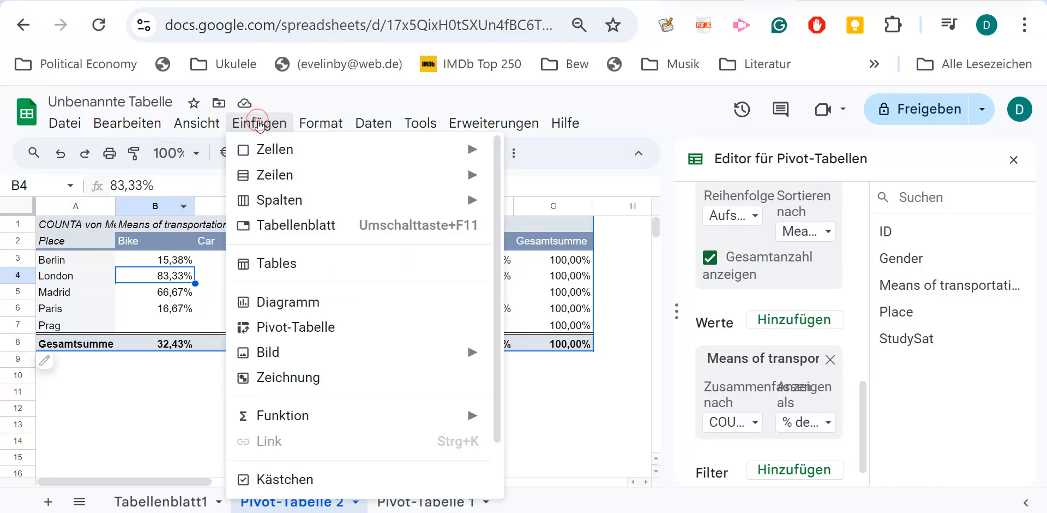
left_click(293, 301)
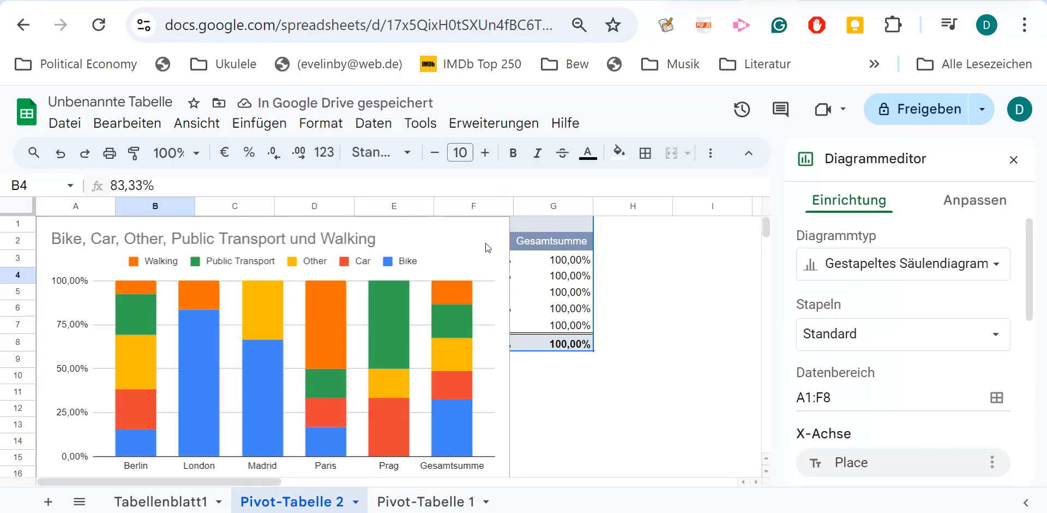
left_click(457, 232)
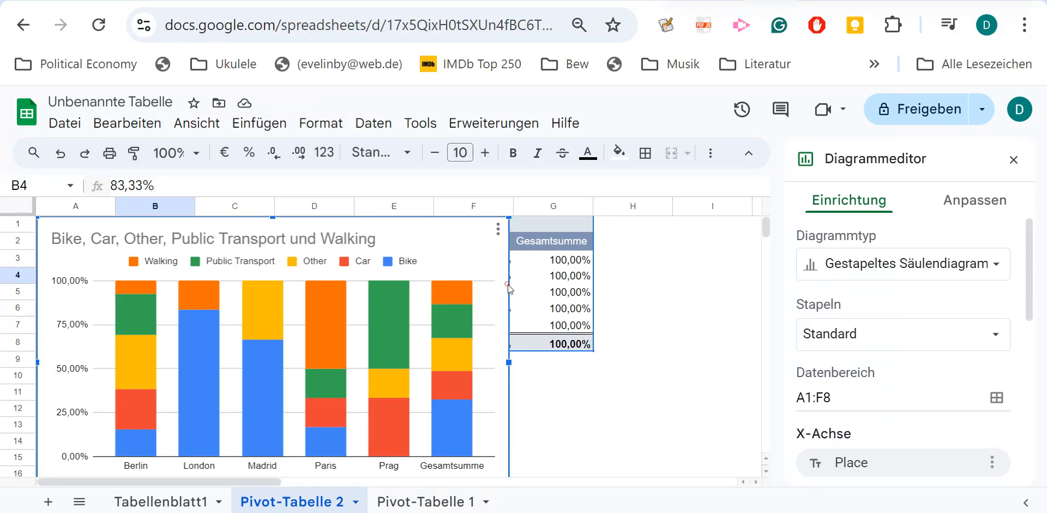
left_click_drag(511, 289, 696, 294)
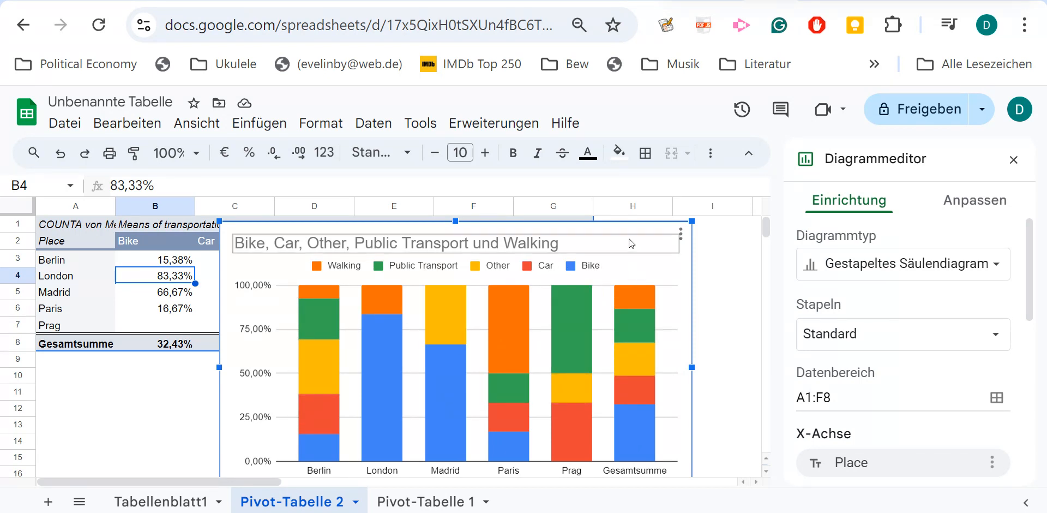
left_click(632, 219)
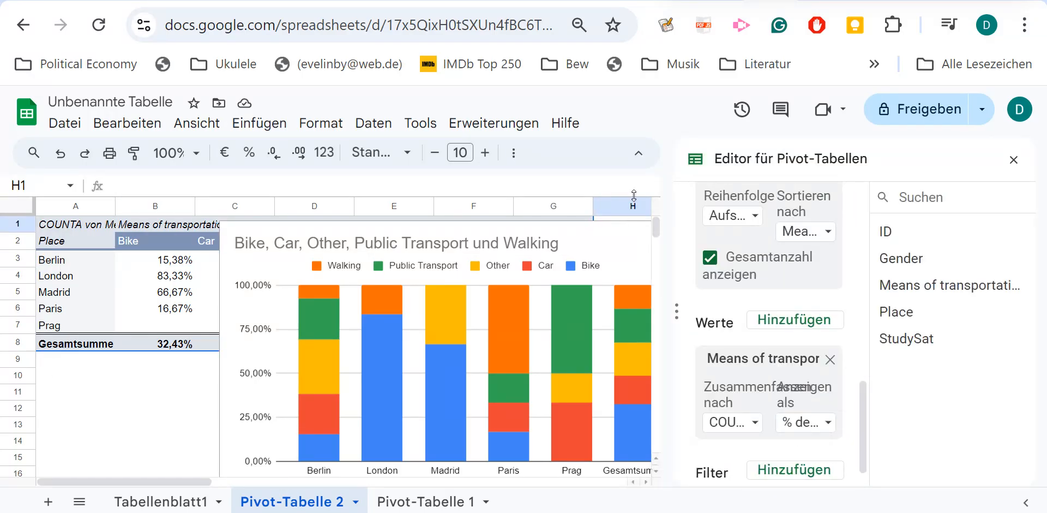
left_click(188, 394)
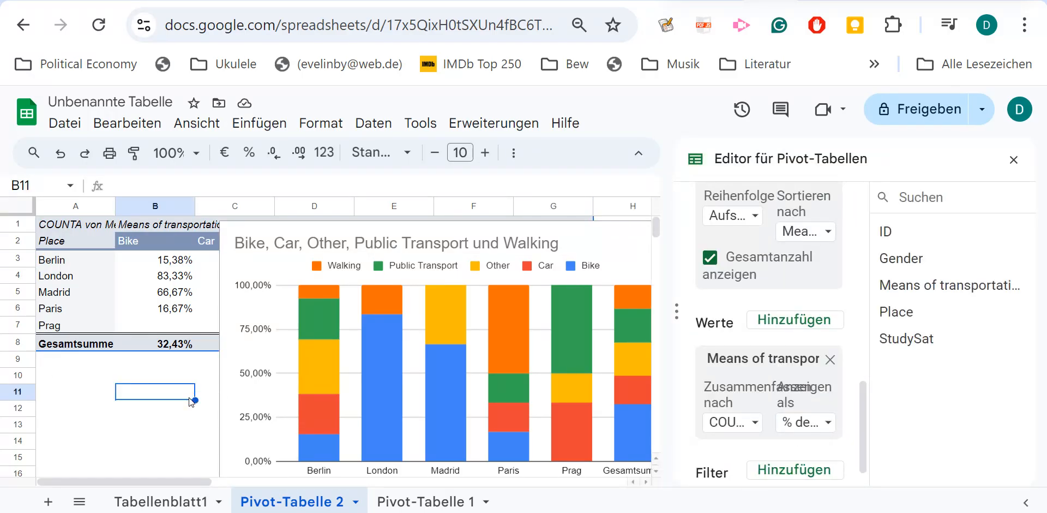
left_click(135, 414)
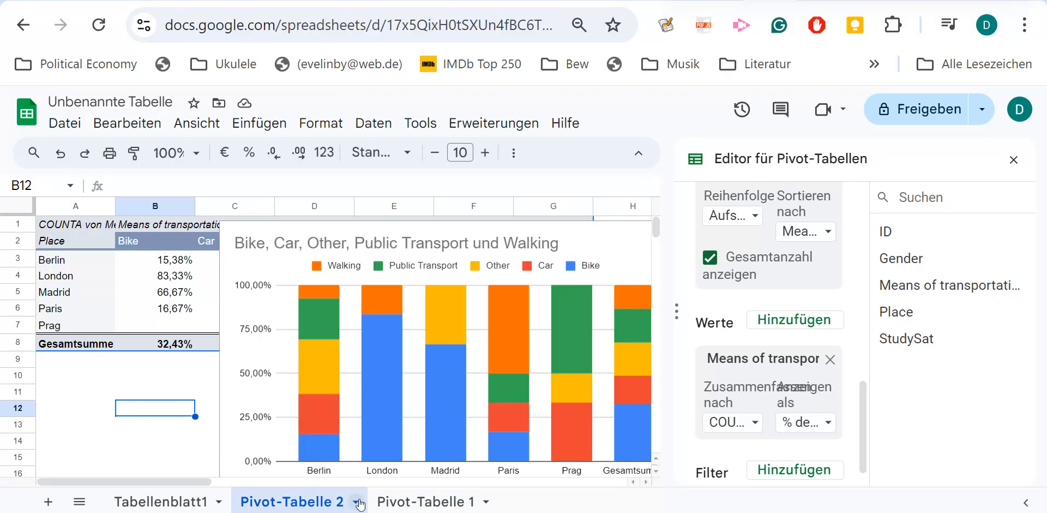
Revisit Pivot-Tabelle 1, then create a third pivot table on a new sheet from the source data Tabellenblatt1!A1:E38.
left_click(418, 502)
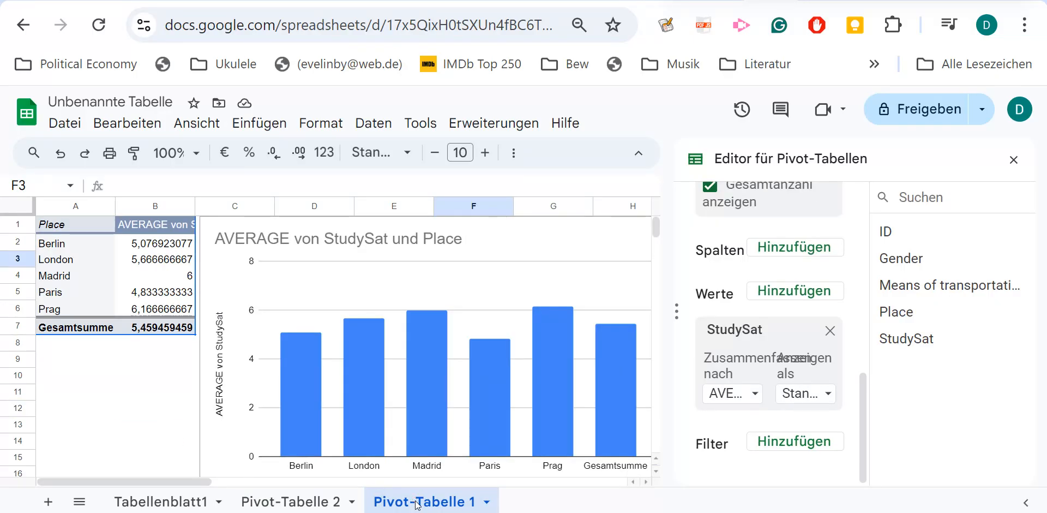
left_click(183, 503)
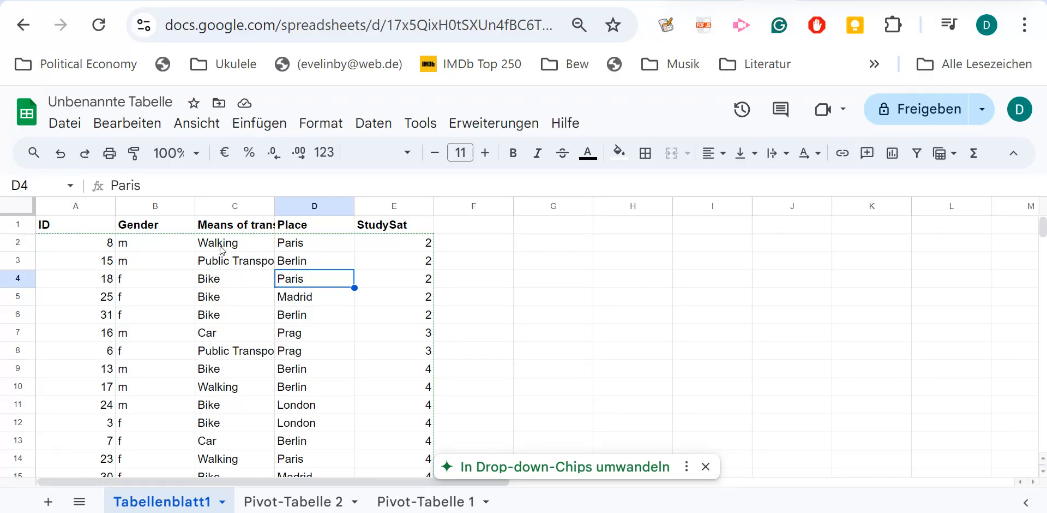
left_click(222, 297)
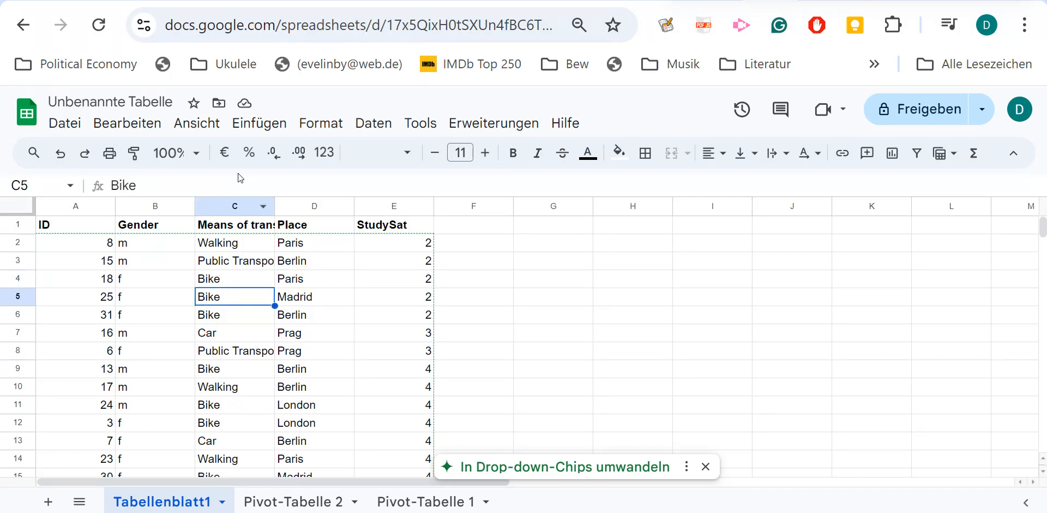
left_click(259, 124)
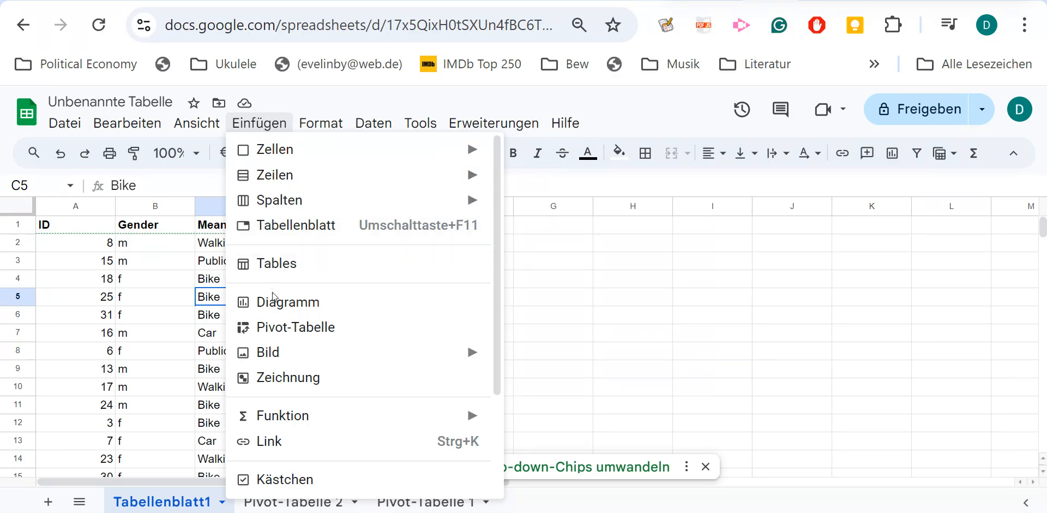
left_click(277, 326)
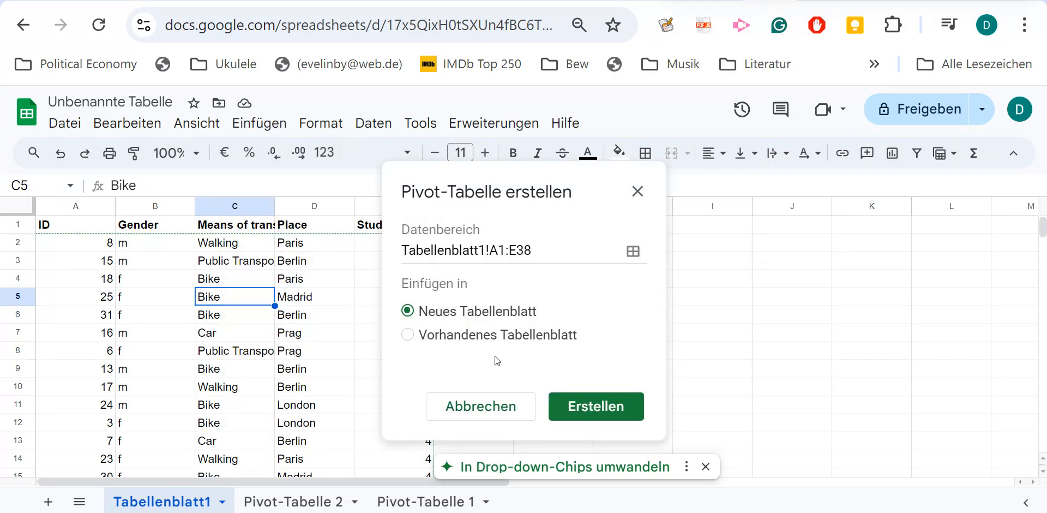
left_click(584, 405)
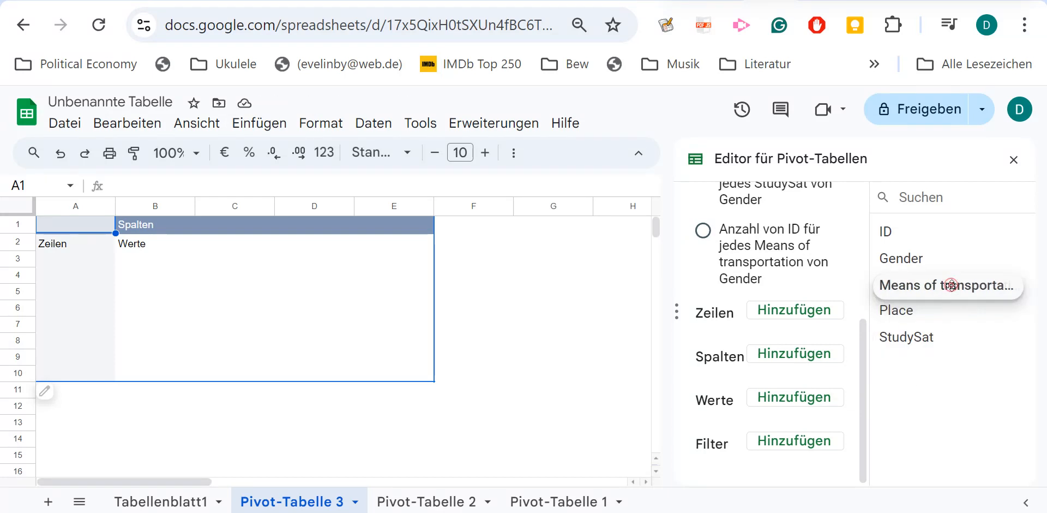
Add Means of transportation as the row field of the third pivot table.
left_click_drag(952, 285, 805, 313)
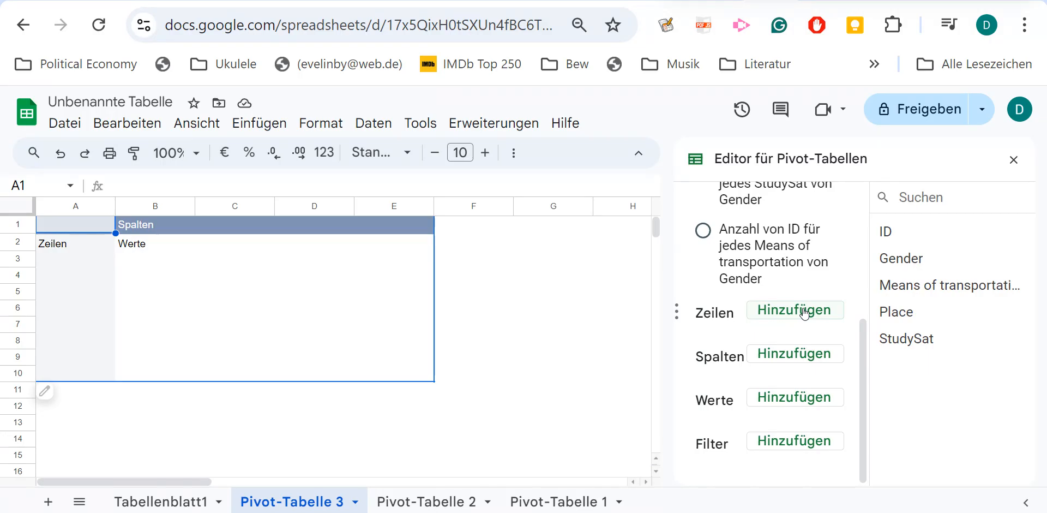
left_click(805, 311)
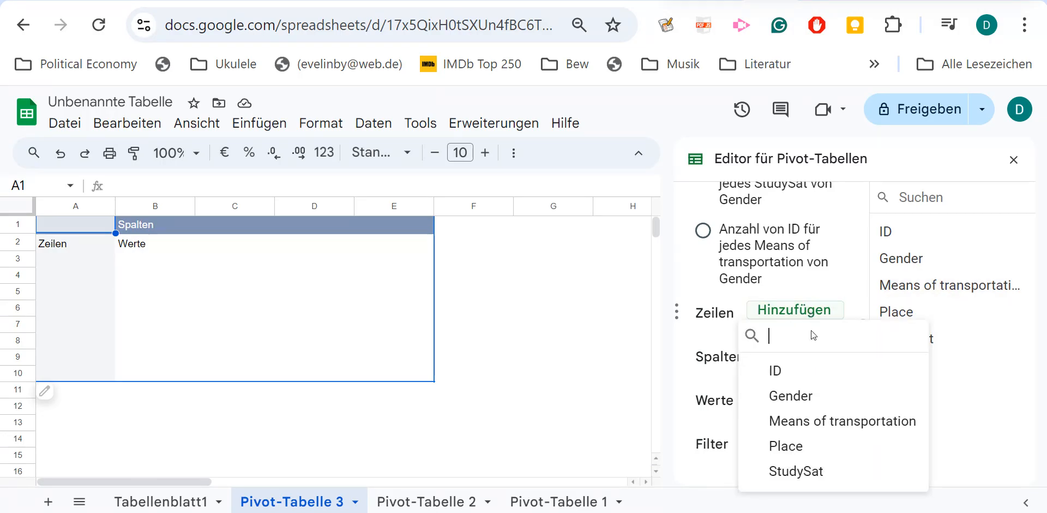
left_click(811, 422)
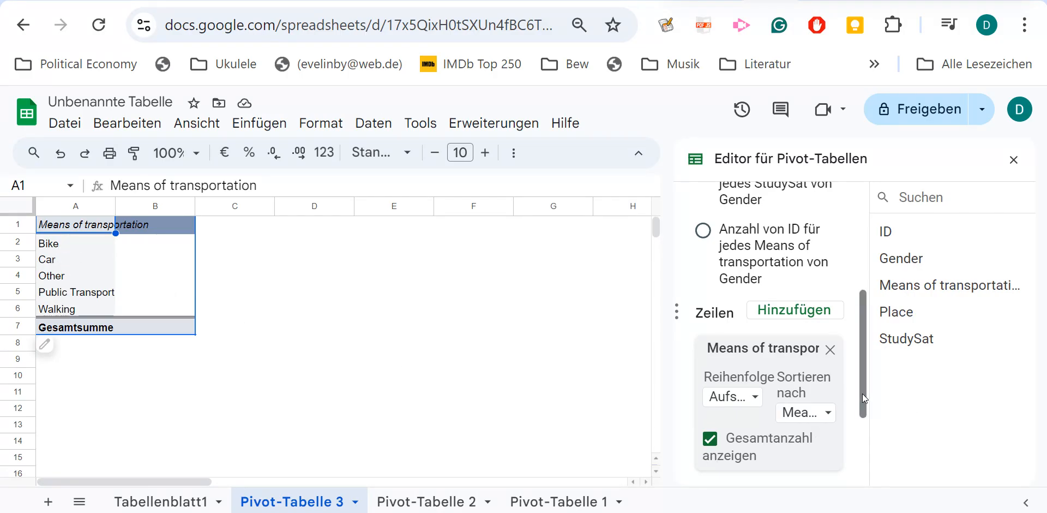
Add Means of transportation as the value field and display the values as % der Gesamtsumme.
scroll(863, 394, "down", 3)
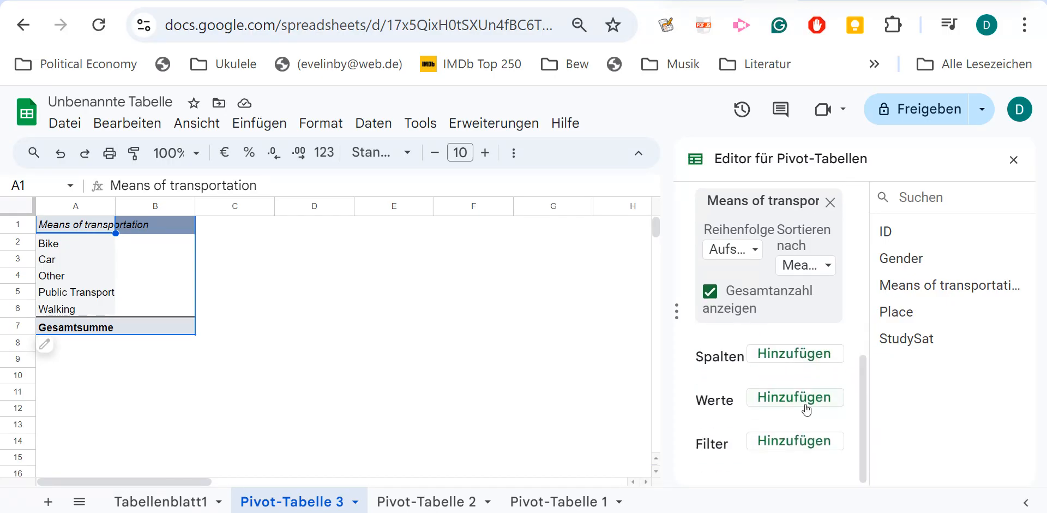
left_click(798, 401)
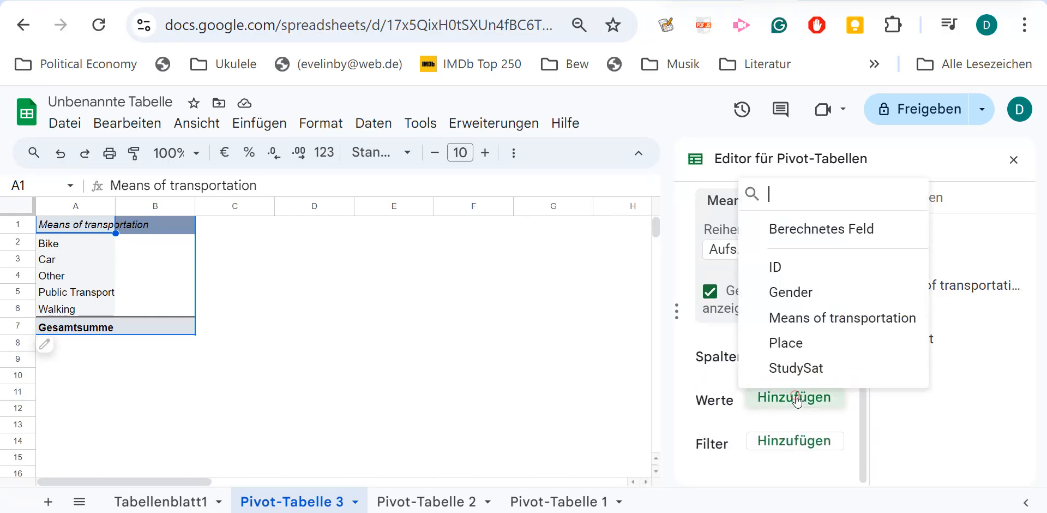
left_click(805, 316)
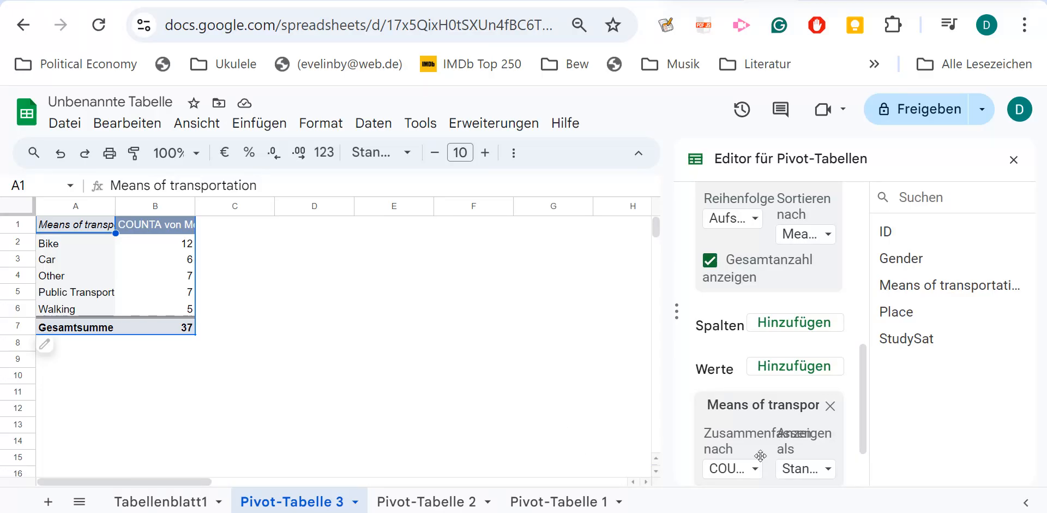
left_click(827, 471)
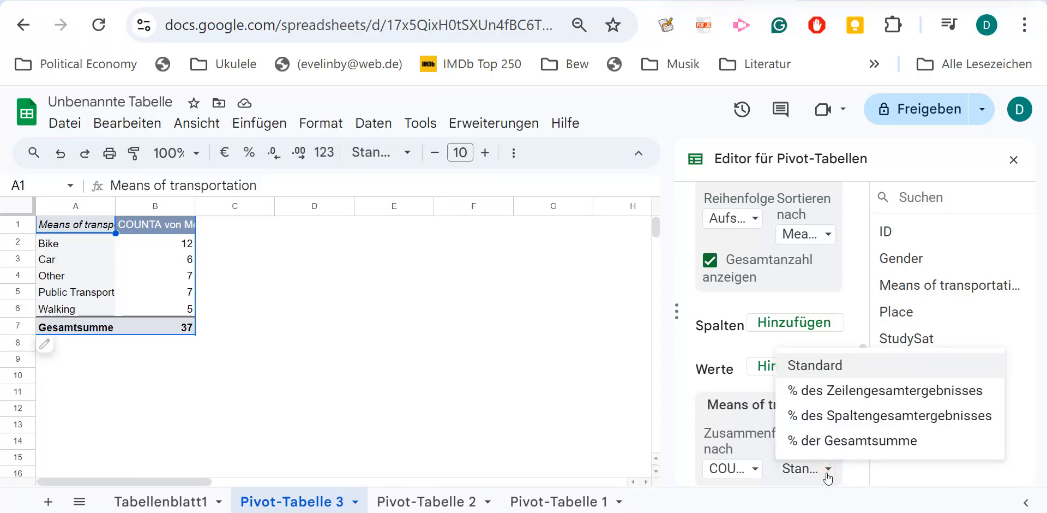
left_click(835, 444)
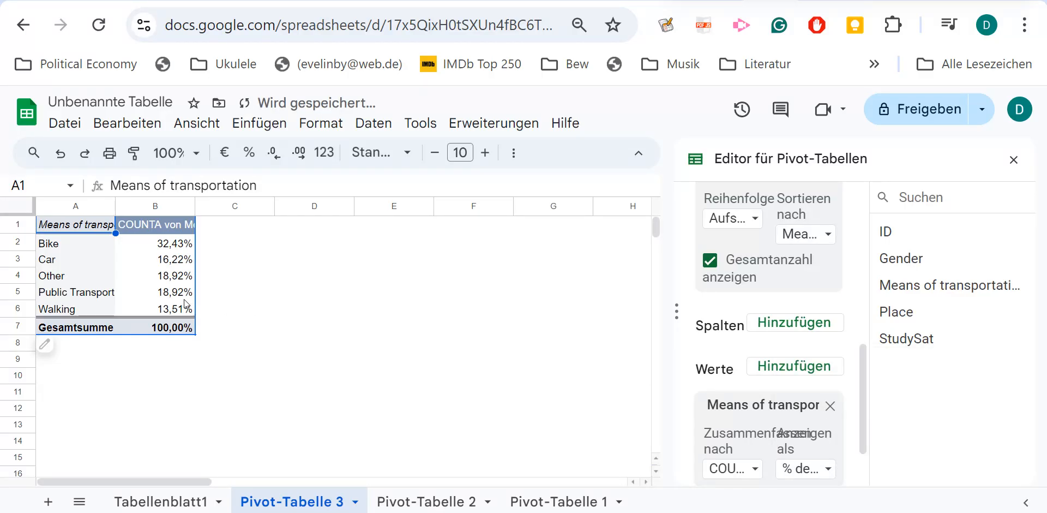
Insert a column chart from the Means of transportation percentages on Pivot-Tabelle 3 and look it over.
left_click(170, 277)
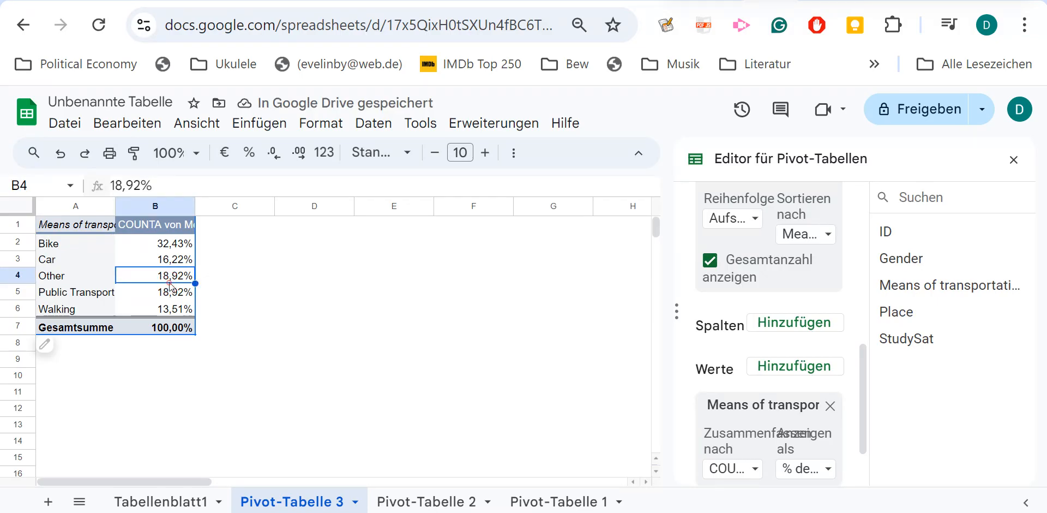
left_click(259, 123)
left_click(276, 301)
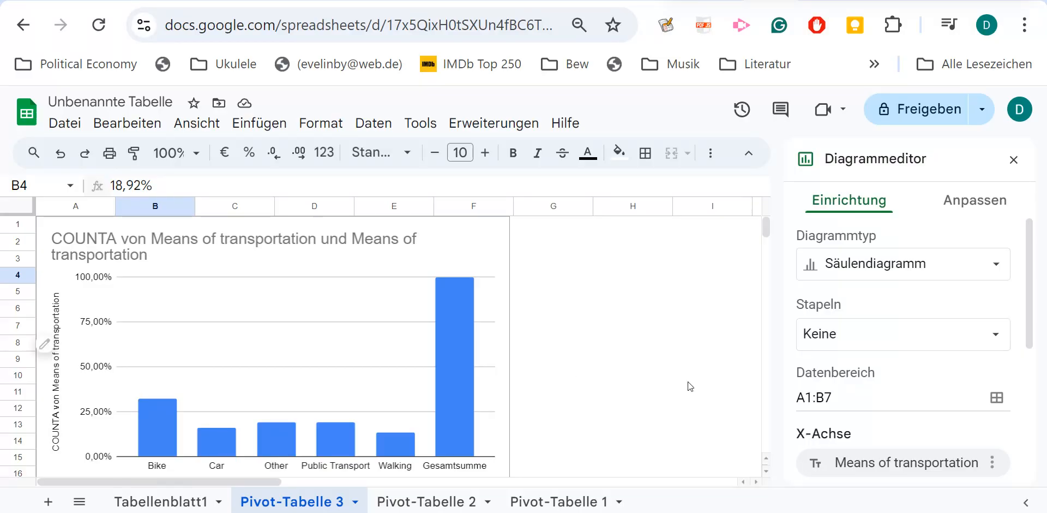
scroll(688, 381, "down", 1)
scroll(689, 382, "up", 1)
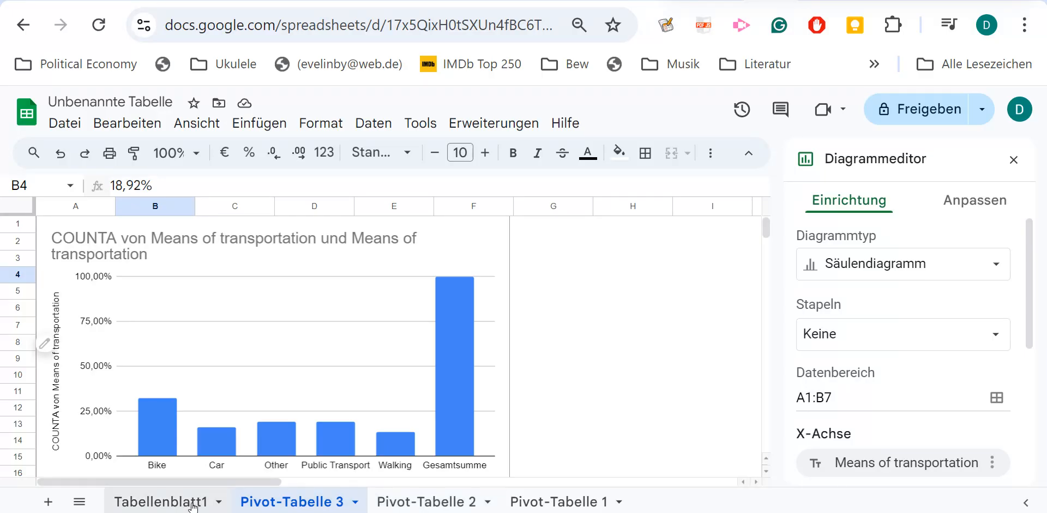
On Pivot-Tabelle 2, move the stacked column chart below the pivot table so that it no longer covers the percentages.
left_click(542, 503)
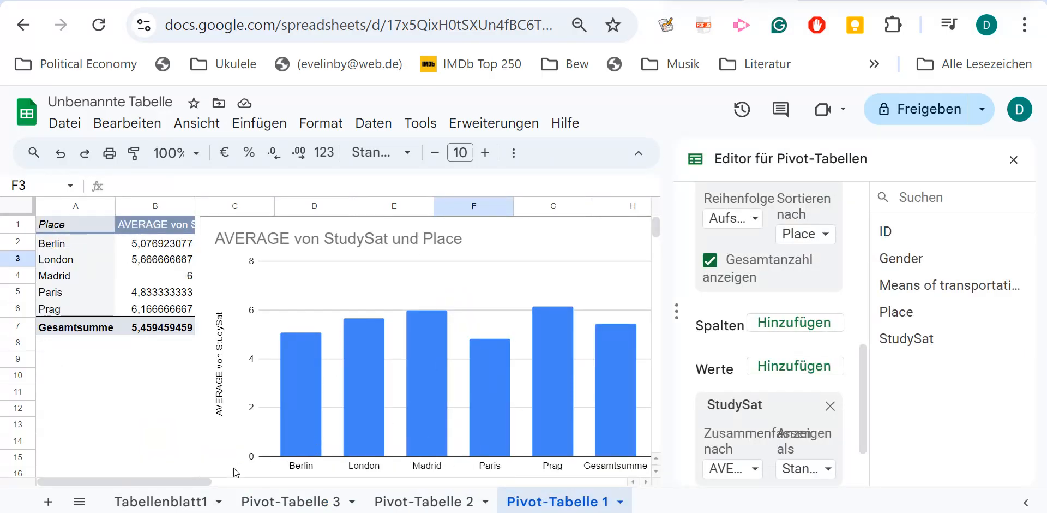
left_click(436, 506)
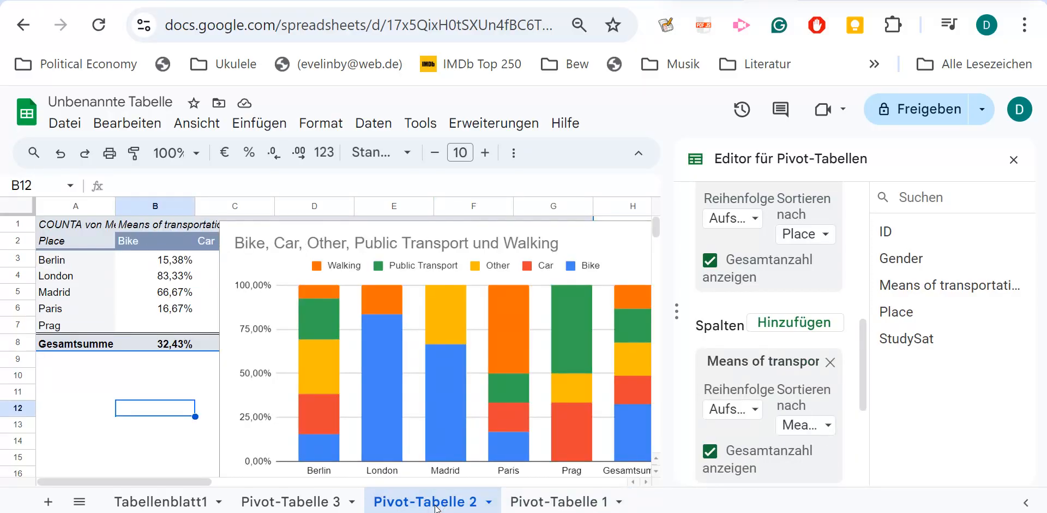
left_click(444, 221)
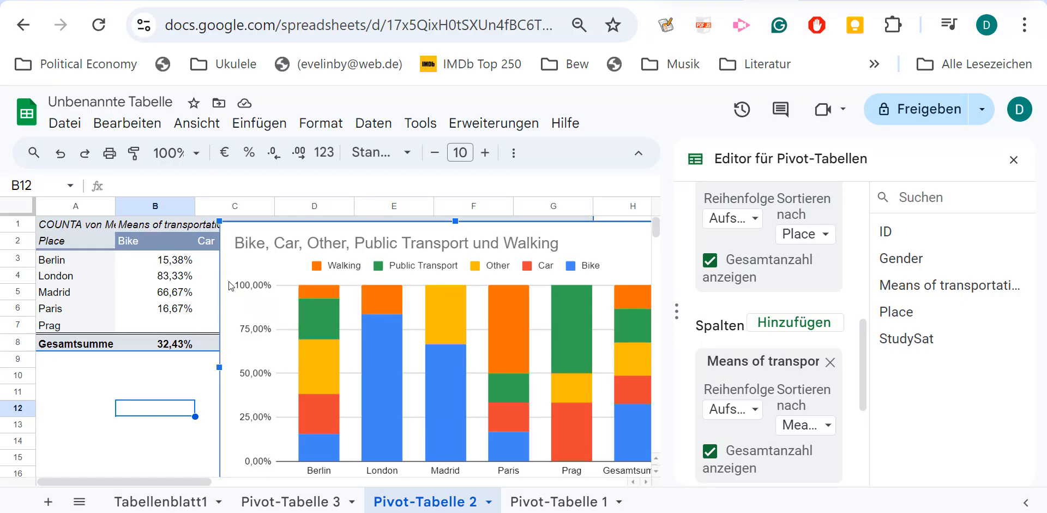
left_click_drag(220, 281, 151, 436)
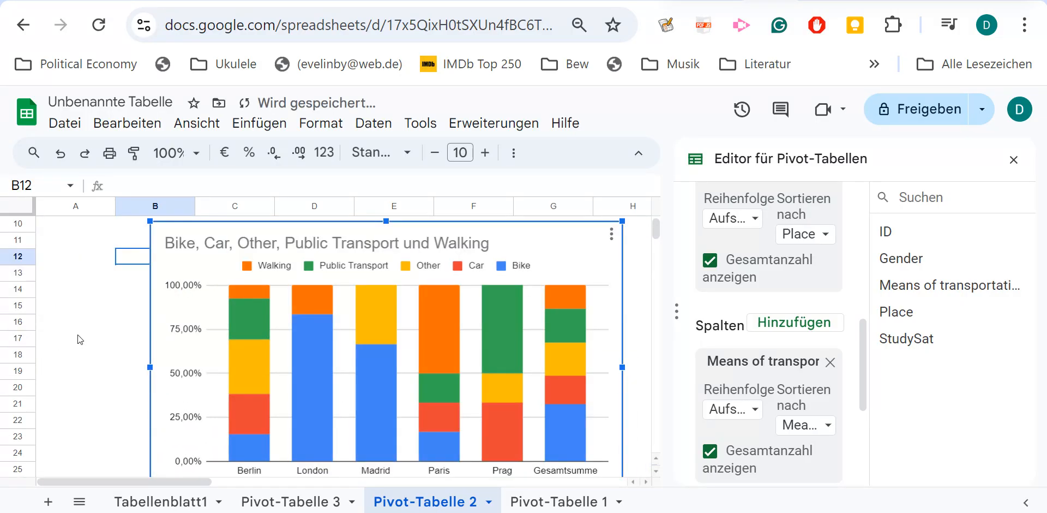
scroll(78, 335, "up", 3)
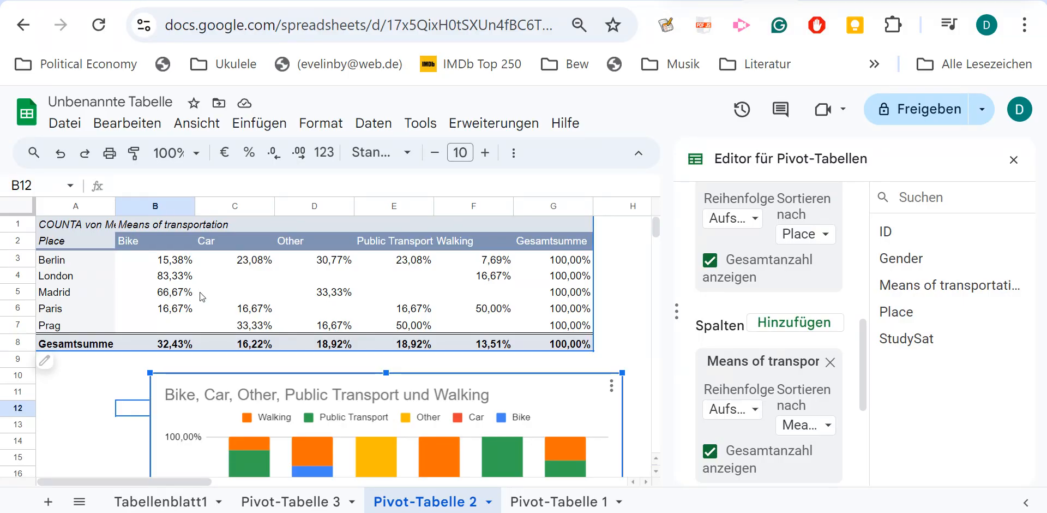
scroll(202, 297, "down", 1)
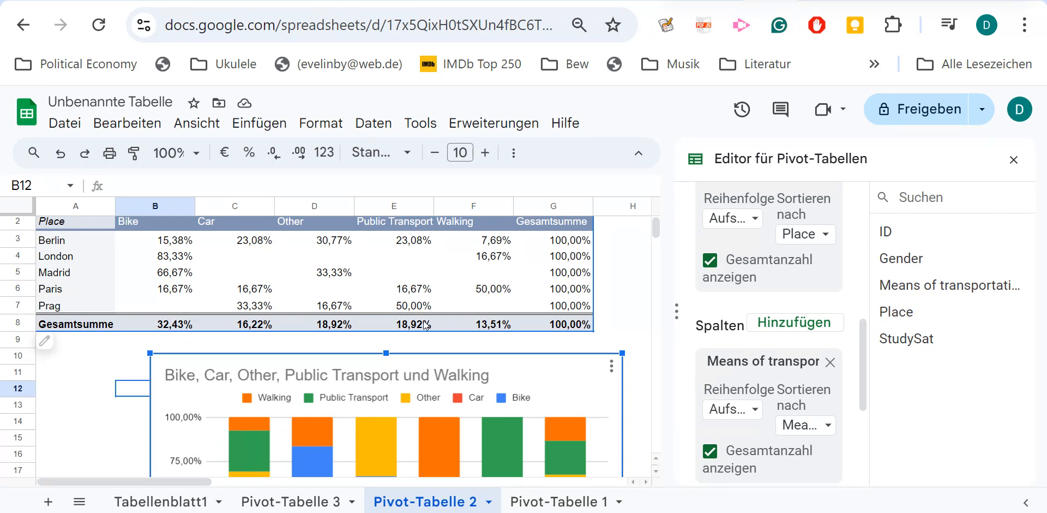
Return to Pivot-Tabelle 3 and examine the column chart of Means of transportation.
left_click(312, 506)
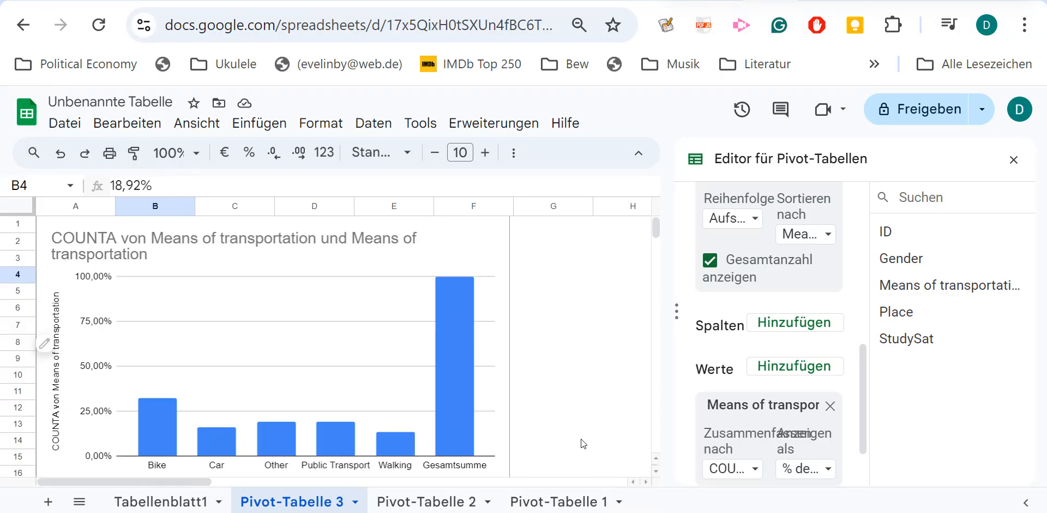
scroll(583, 444, "down", 1)
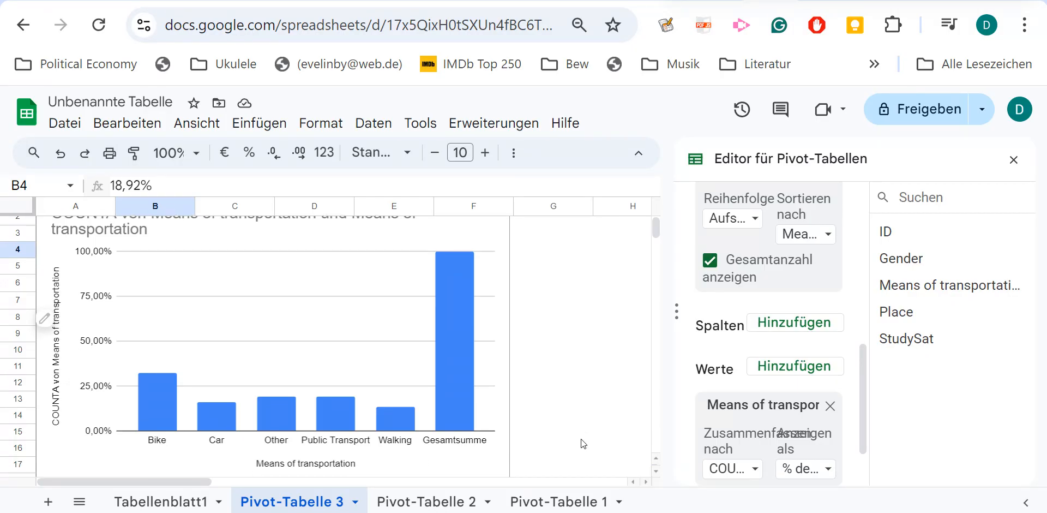